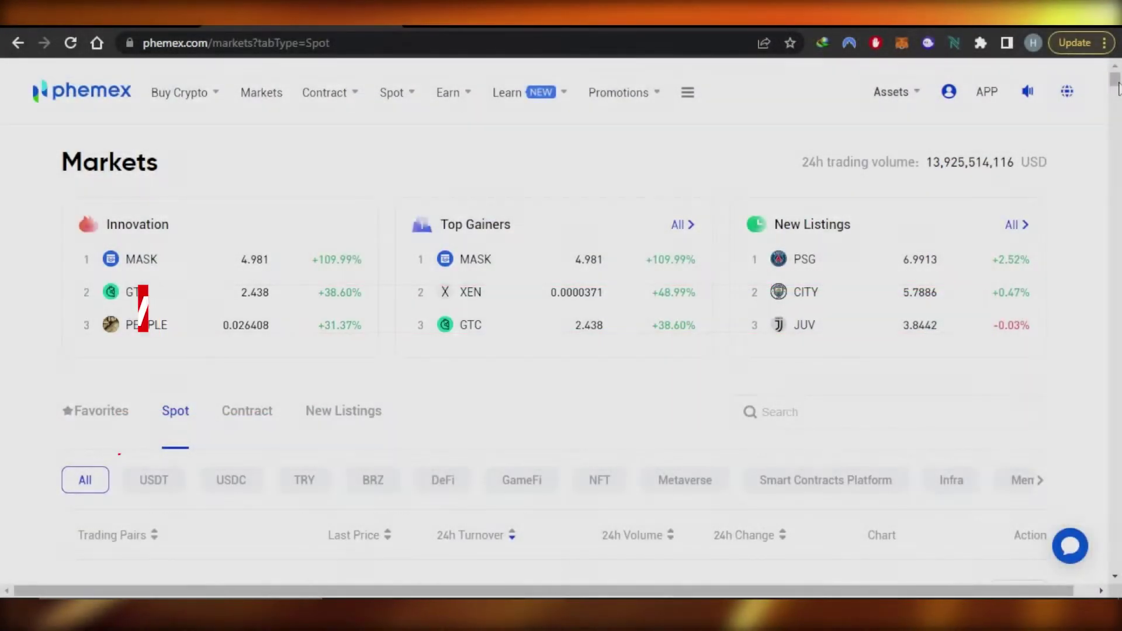
Step: Scroll over the Phemex home page to look it over
{"action": "mouse_move", "coordinate": [1119, 88]}
{"action": "left_mouse_down"}
{"action": "mouse_move", "coordinate": [1120, 126]}
{"action": "mouse_move", "coordinate": [1120, 79]}
{"action": "left_mouse_up"}
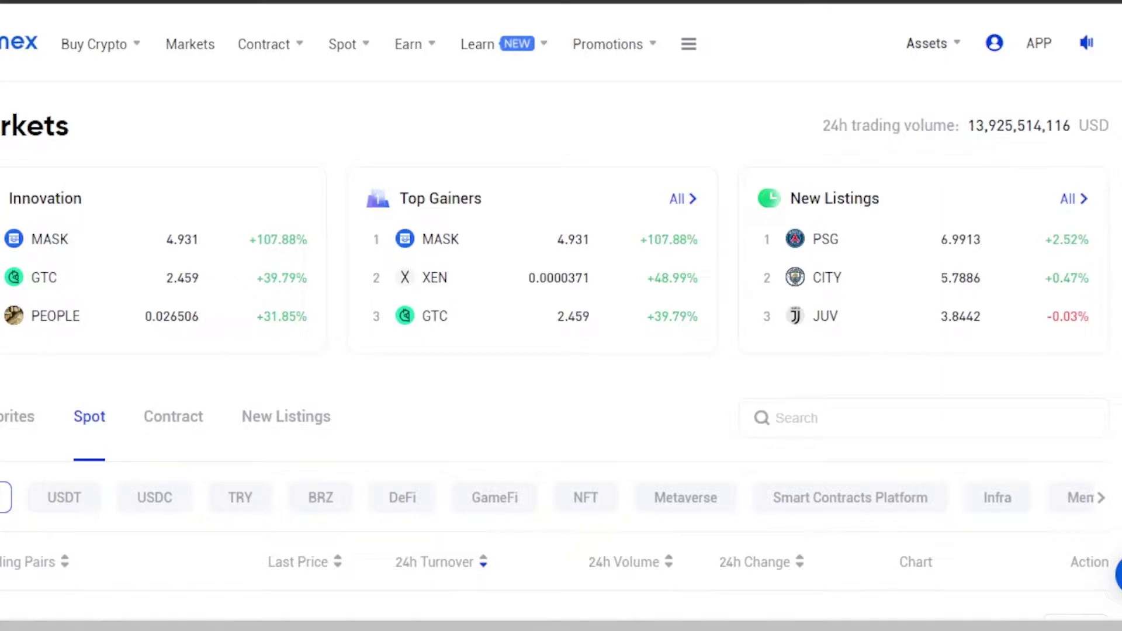
{"action": "scroll", "coordinate": [561, 350], "scroll_direction": "down", "scroll_amount": 10}
{"action": "scroll", "coordinate": [561, 350], "scroll_direction": "up", "scroll_amount": 10}
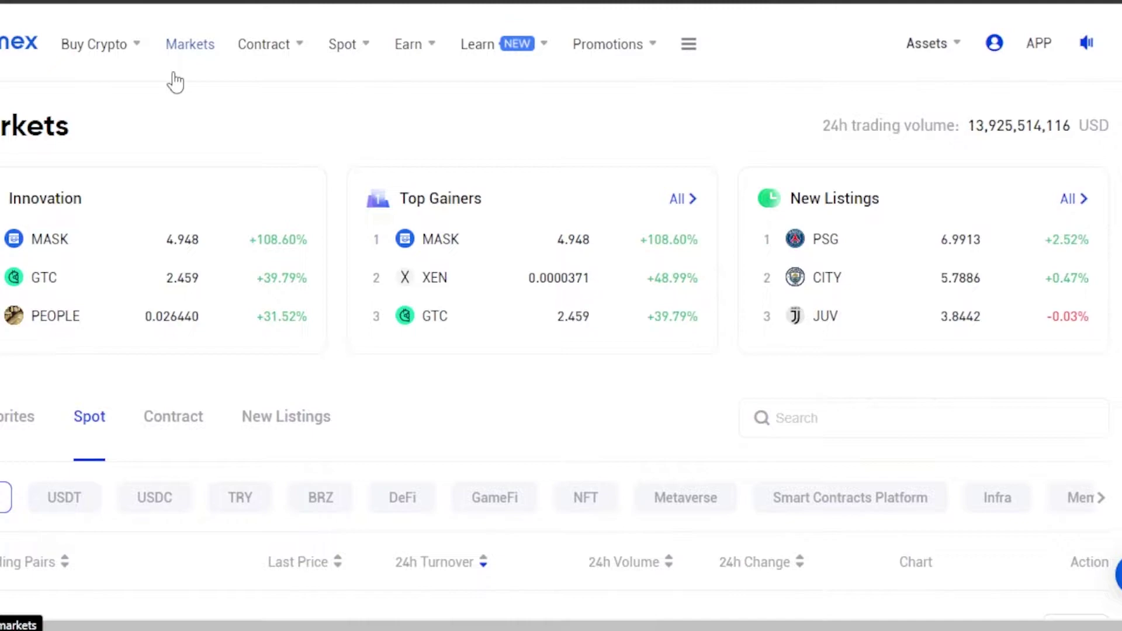
{"action": "mouse_move", "coordinate": [46, 79]}
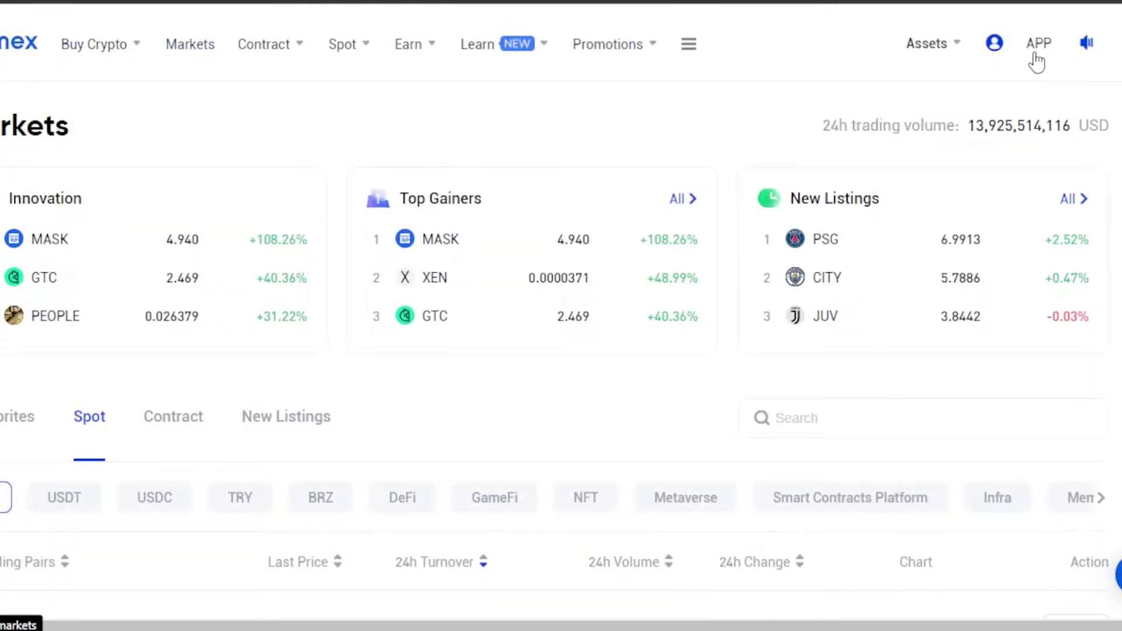
{"action": "mouse_move", "coordinate": [994, 47]}
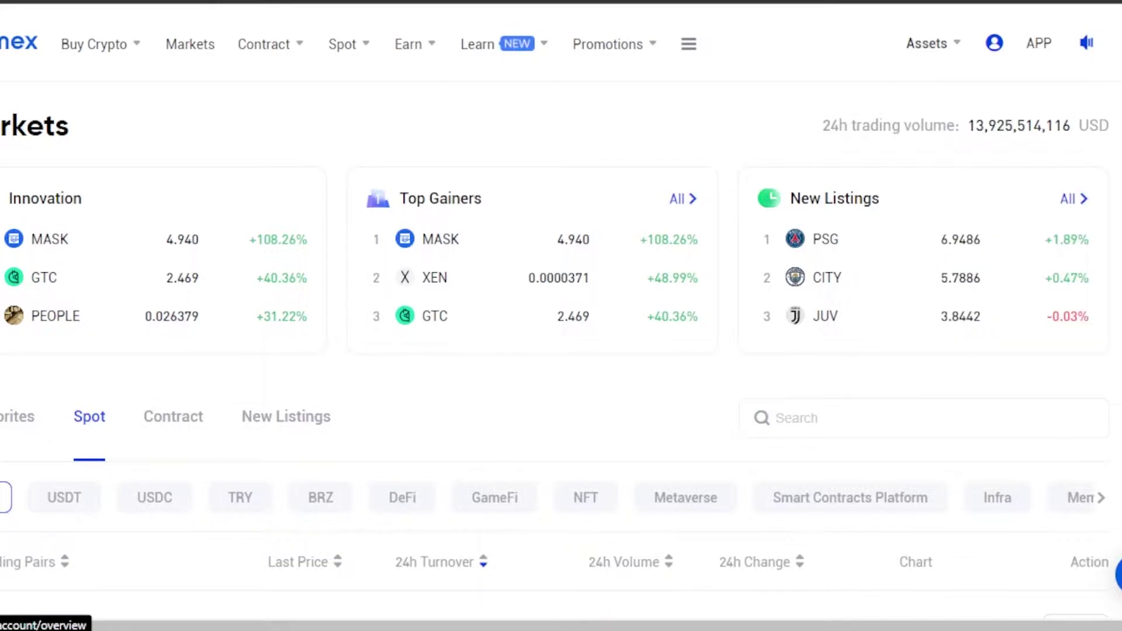
{"action": "scroll", "coordinate": [555, 351], "scroll_direction": "down", "scroll_amount": 10}
{"action": "scroll", "coordinate": [555, 351], "scroll_direction": "up", "scroll_amount": 10}
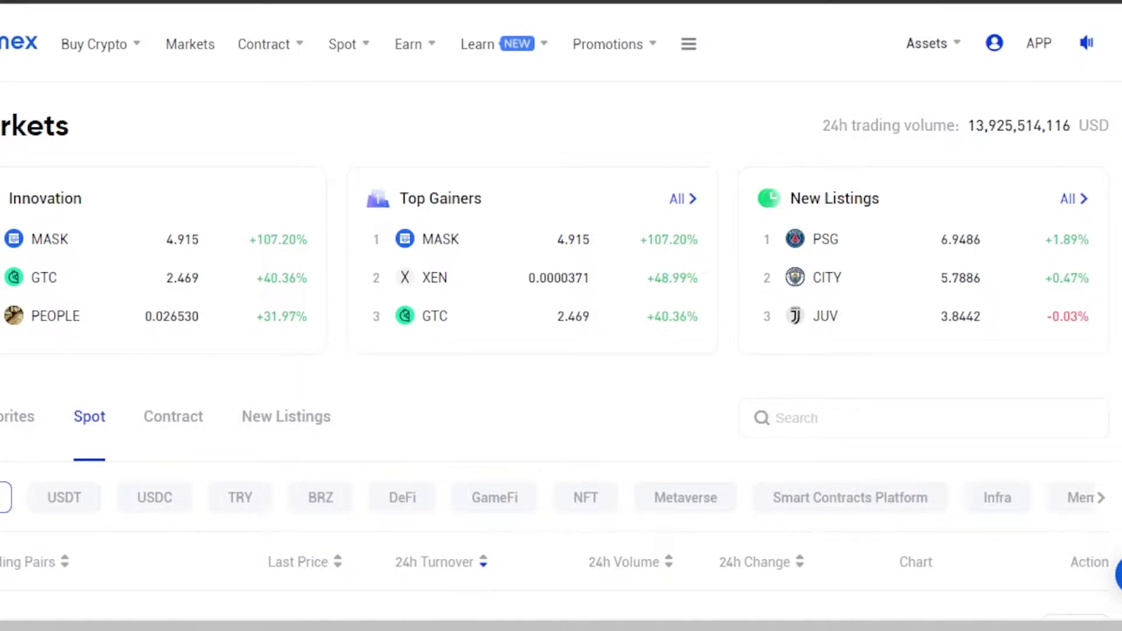
{"action": "scroll", "coordinate": [345, 99], "scroll_direction": "down", "scroll_amount": 5}
{"action": "scroll", "coordinate": [345, 99], "scroll_direction": "up", "scroll_amount": 5}
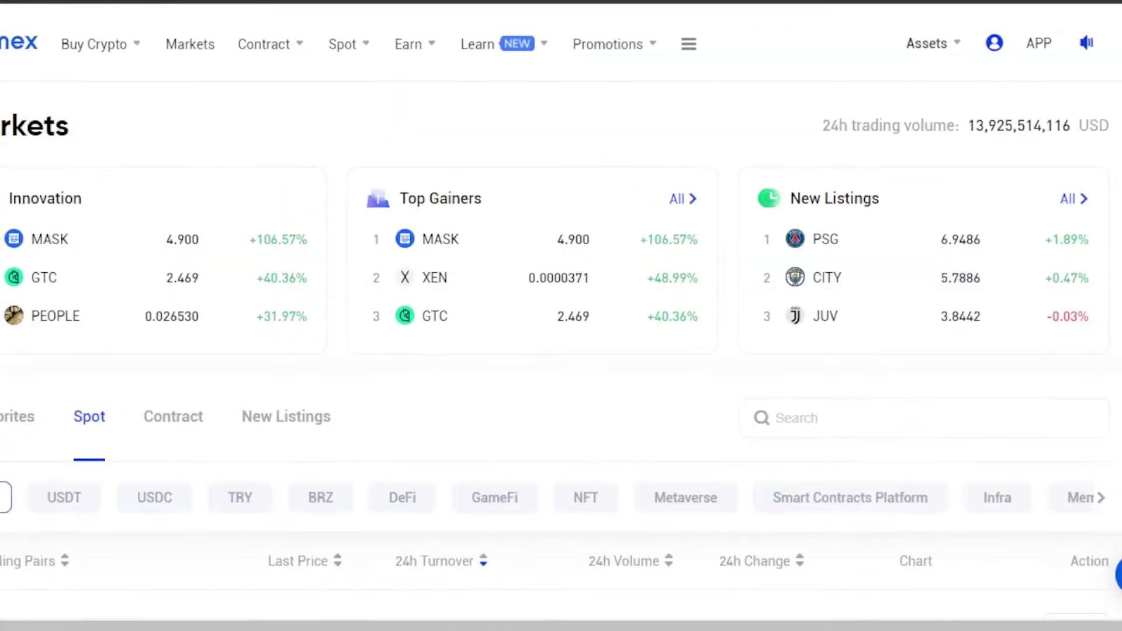
Step: Show the Buy Crypto options and look across the other top navigation menus
{"action": "left_click", "coordinate": [112, 54]}
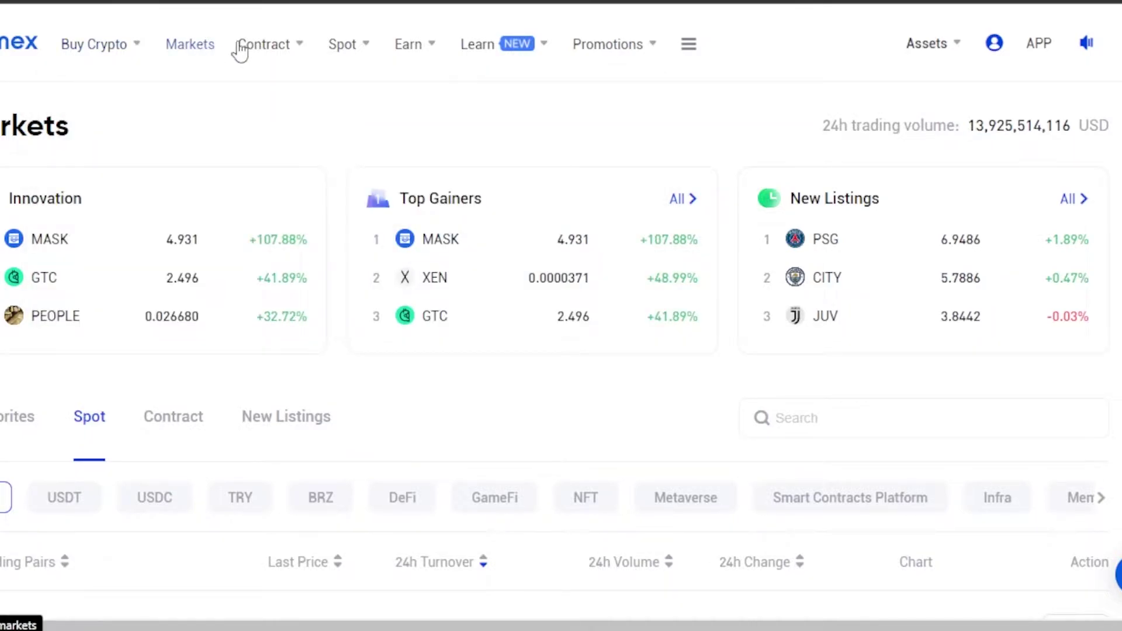
{"action": "mouse_move", "coordinate": [263, 48]}
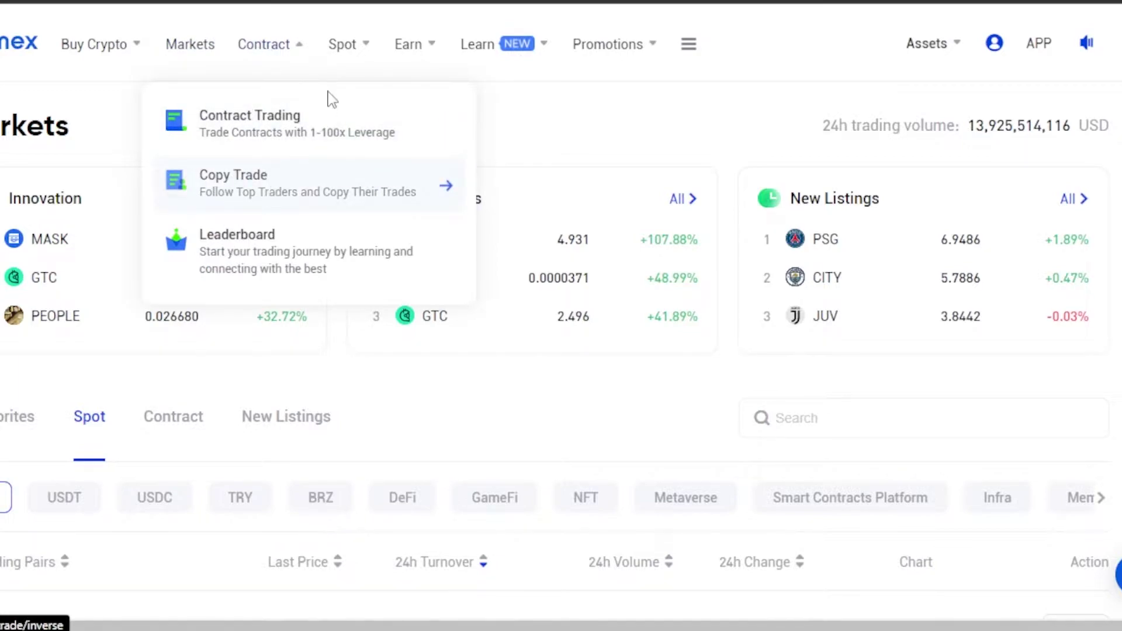
{"action": "mouse_move", "coordinate": [347, 58]}
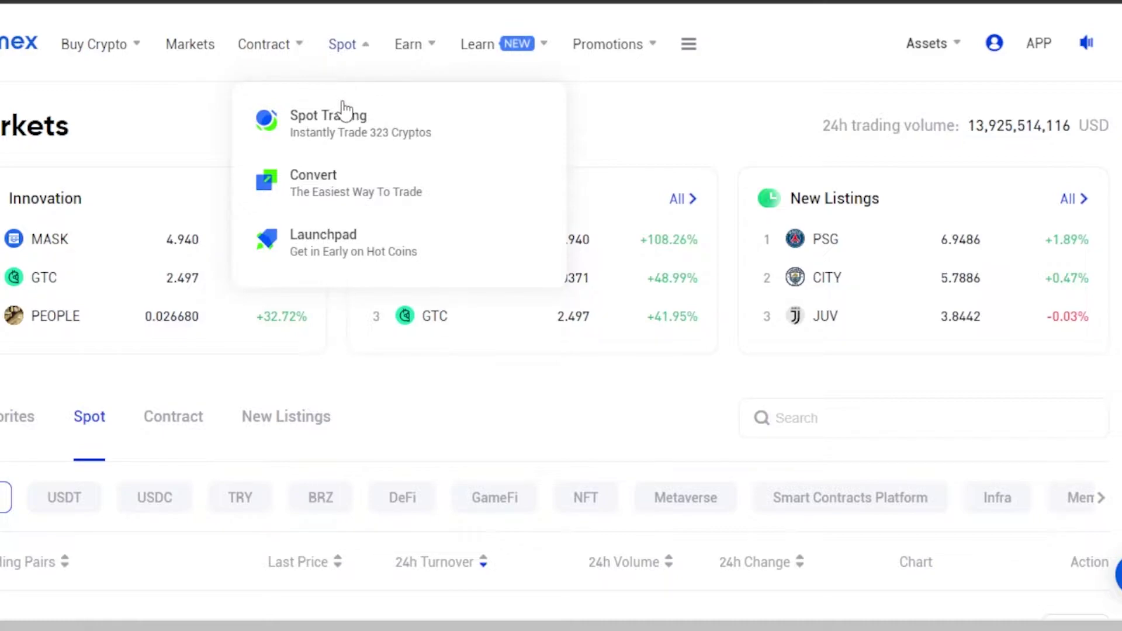
{"action": "mouse_move", "coordinate": [431, 48]}
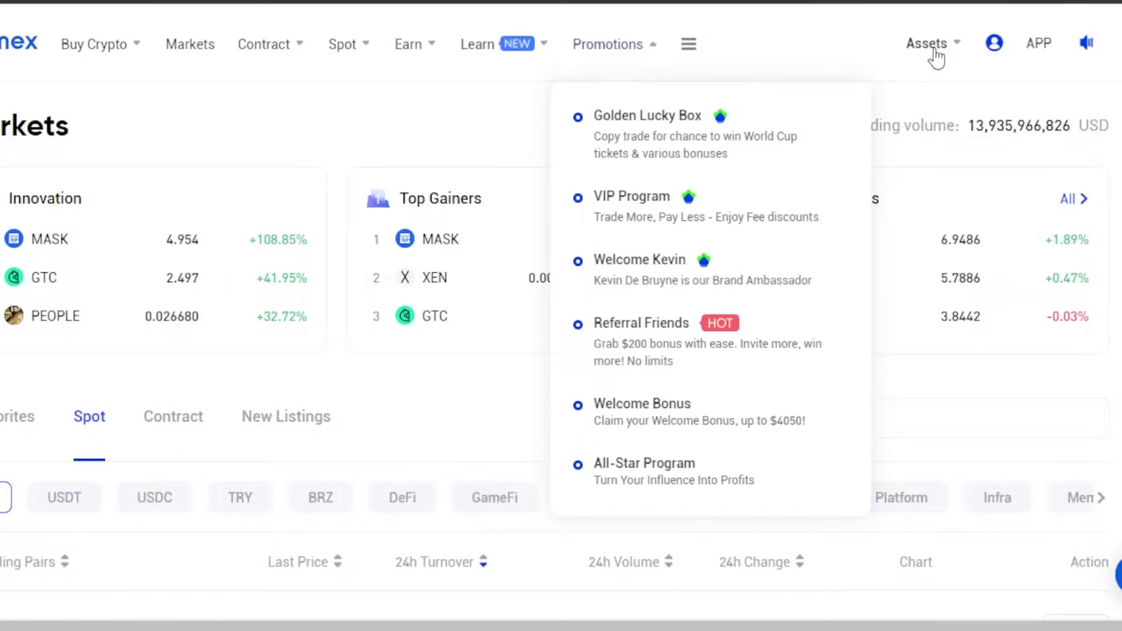
{"action": "mouse_move", "coordinate": [941, 47]}
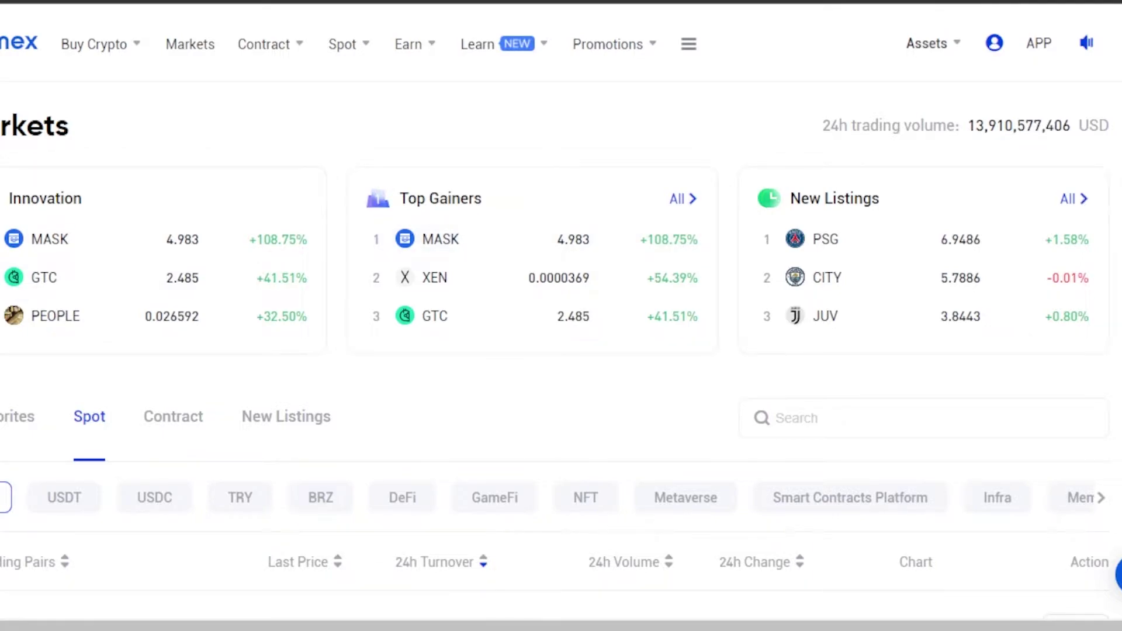
Step: Scroll down through the rest of the page content
{"action": "scroll", "coordinate": [561, 328], "scroll_direction": "down", "scroll_amount": 3}
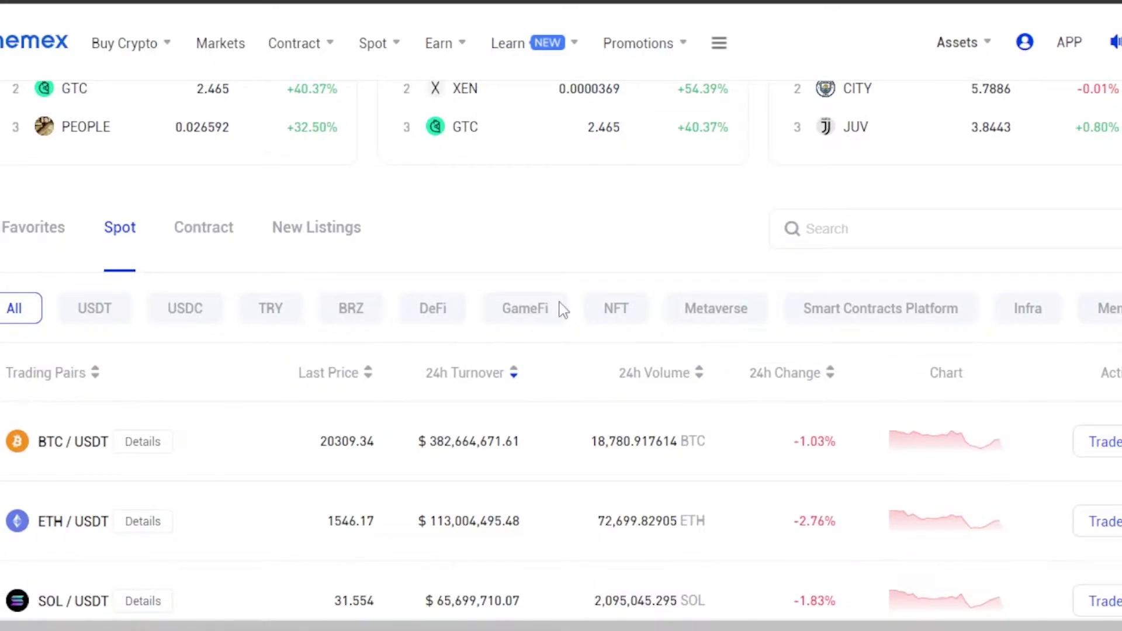
{"action": "scroll", "coordinate": [468, 227], "scroll_direction": "down", "scroll_amount": 2}
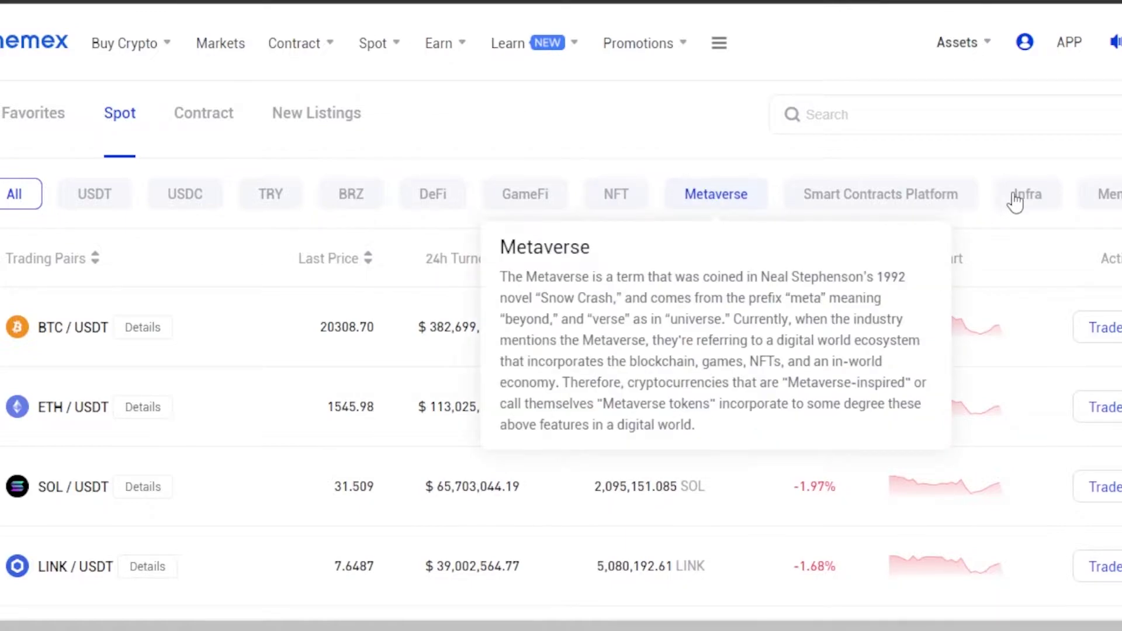
{"action": "mouse_move", "coordinate": [1017, 202]}
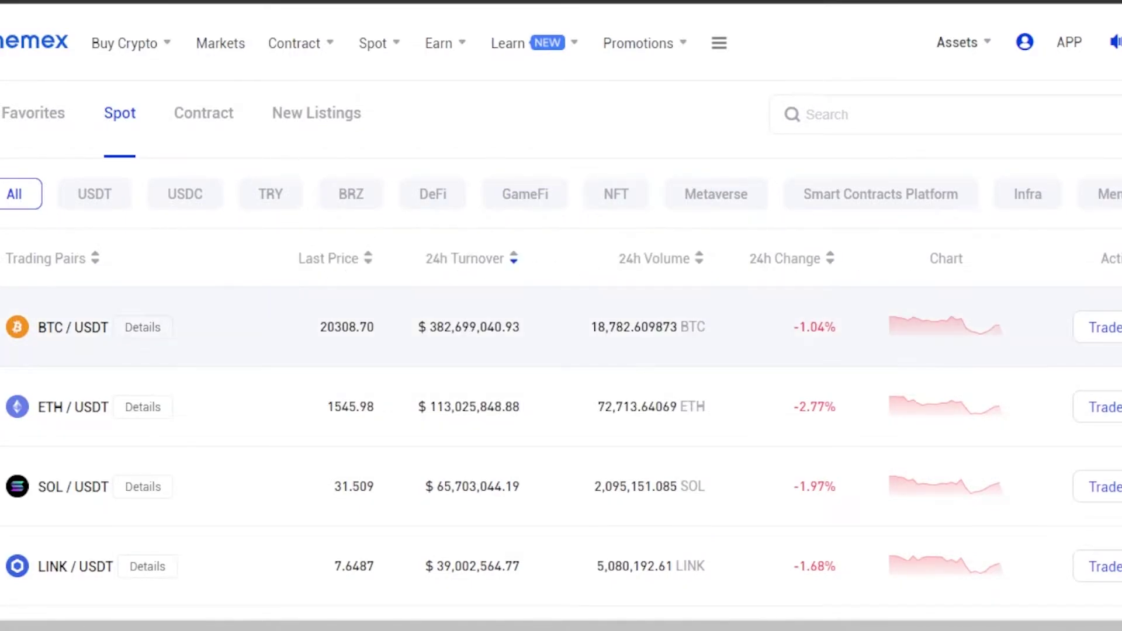
{"action": "scroll", "coordinate": [561, 380], "scroll_direction": "down", "scroll_amount": 15}
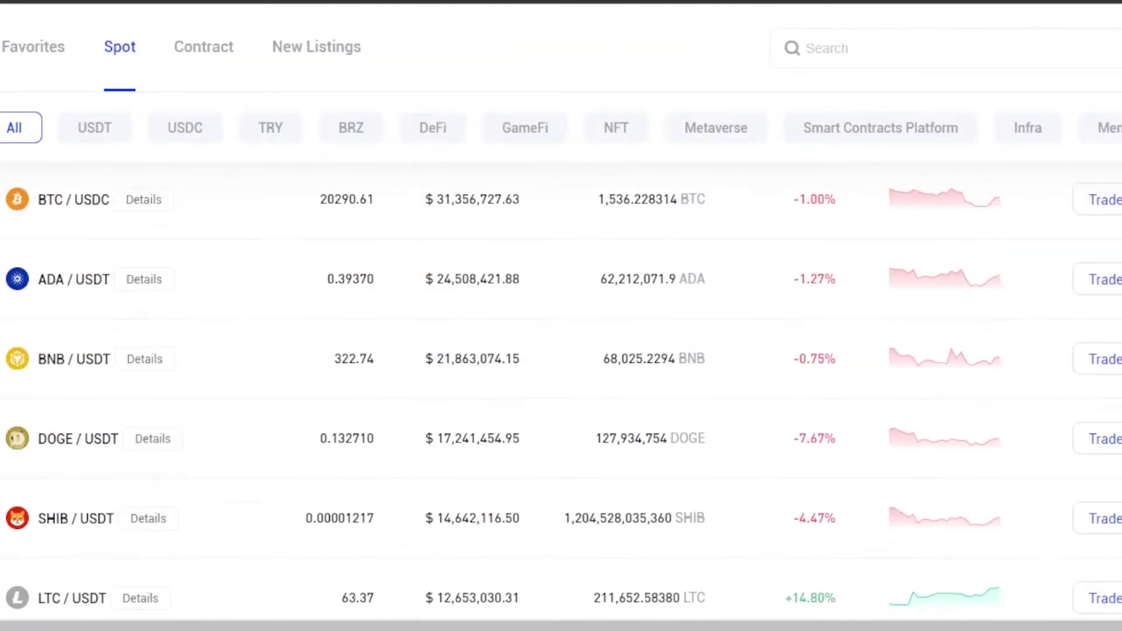
{"action": "scroll", "coordinate": [561, 386], "scroll_direction": "down", "scroll_amount": 20}
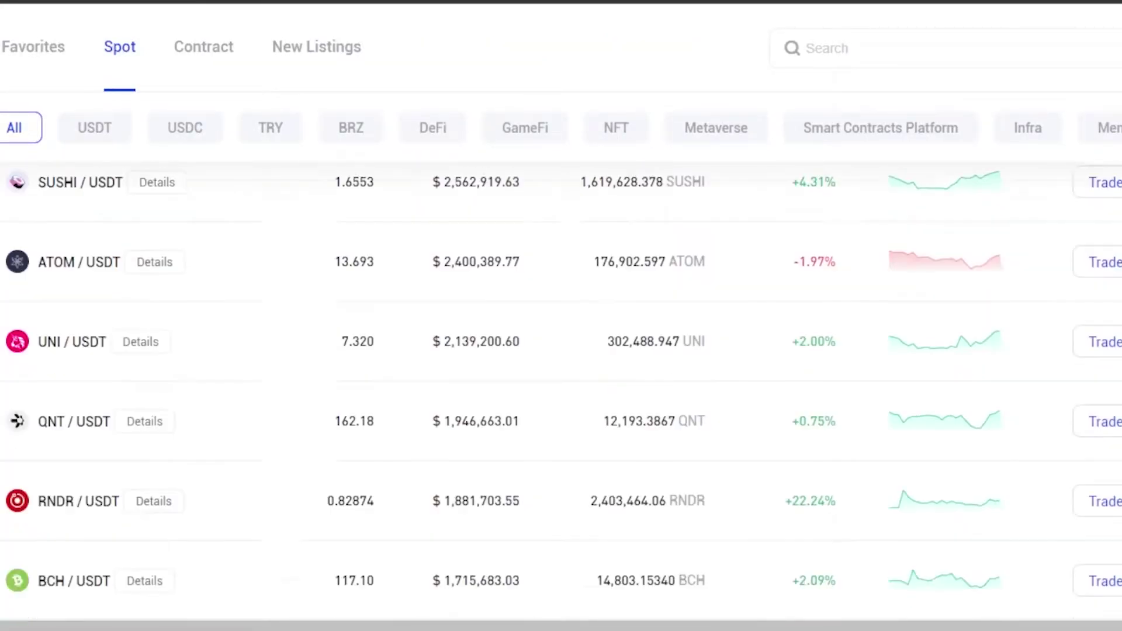
{"action": "scroll", "coordinate": [561, 386], "scroll_direction": "down", "scroll_amount": 20}
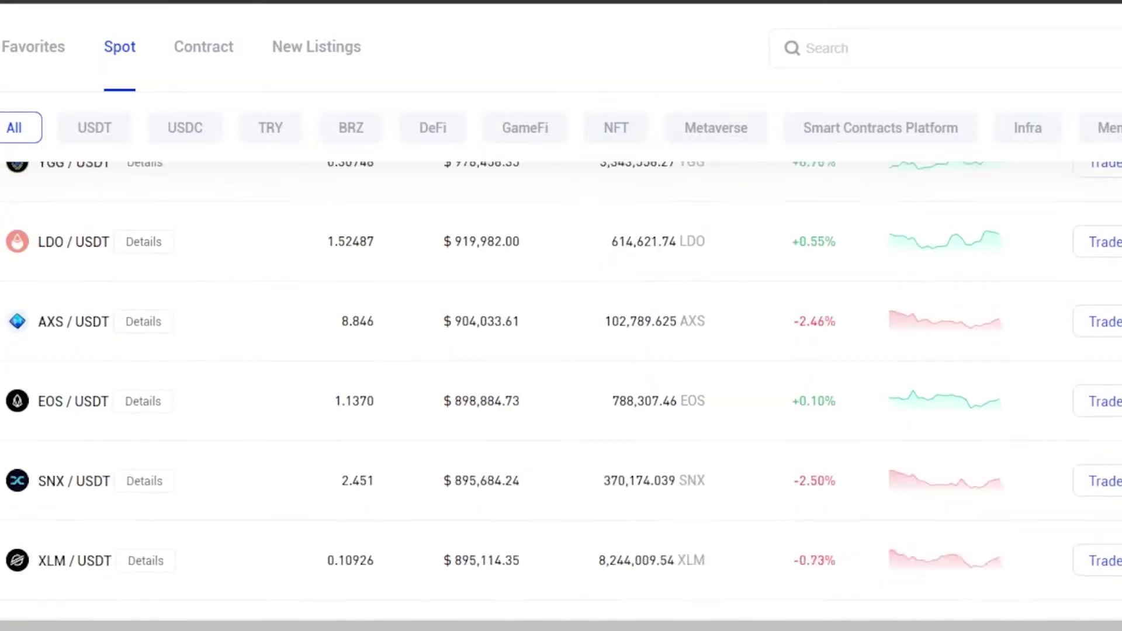
{"action": "scroll", "coordinate": [561, 386], "scroll_direction": "down", "scroll_amount": 20}
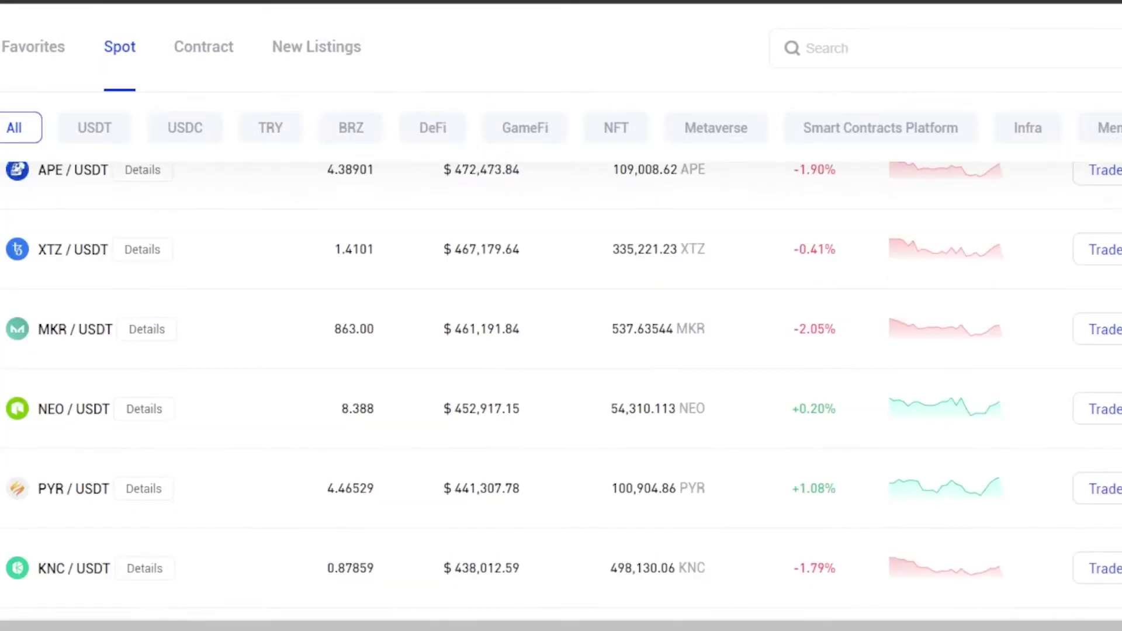
{"action": "scroll", "coordinate": [561, 386], "scroll_direction": "down", "scroll_amount": 3}
{"action": "scroll", "coordinate": [561, 386], "scroll_direction": "down", "scroll_amount": 20}
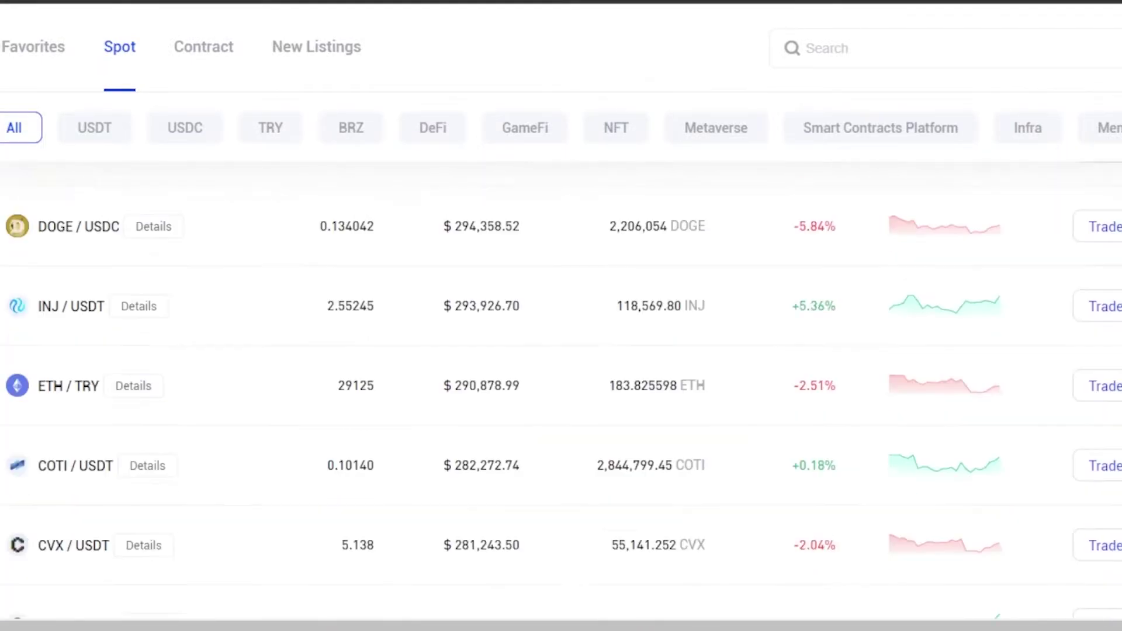
{"action": "scroll", "coordinate": [561, 386], "scroll_direction": "down", "scroll_amount": 10}
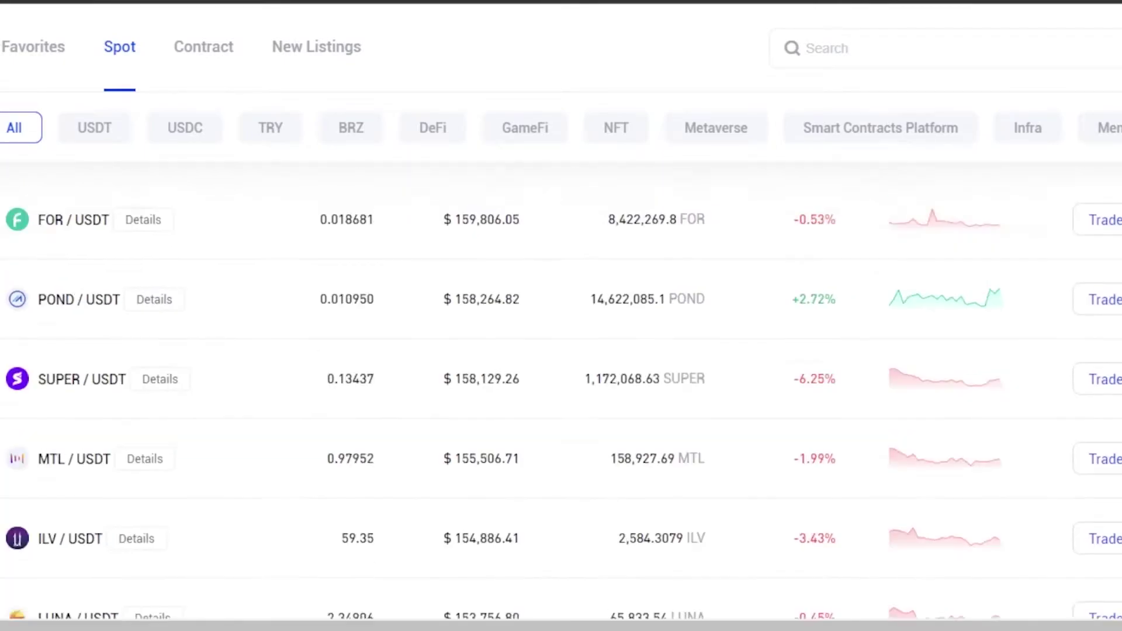
Step: Return to the top and open Spot Trading, landing on the BTC/USDC pair
{"action": "scroll", "coordinate": [562, 386], "scroll_direction": "up", "scroll_amount": 15}
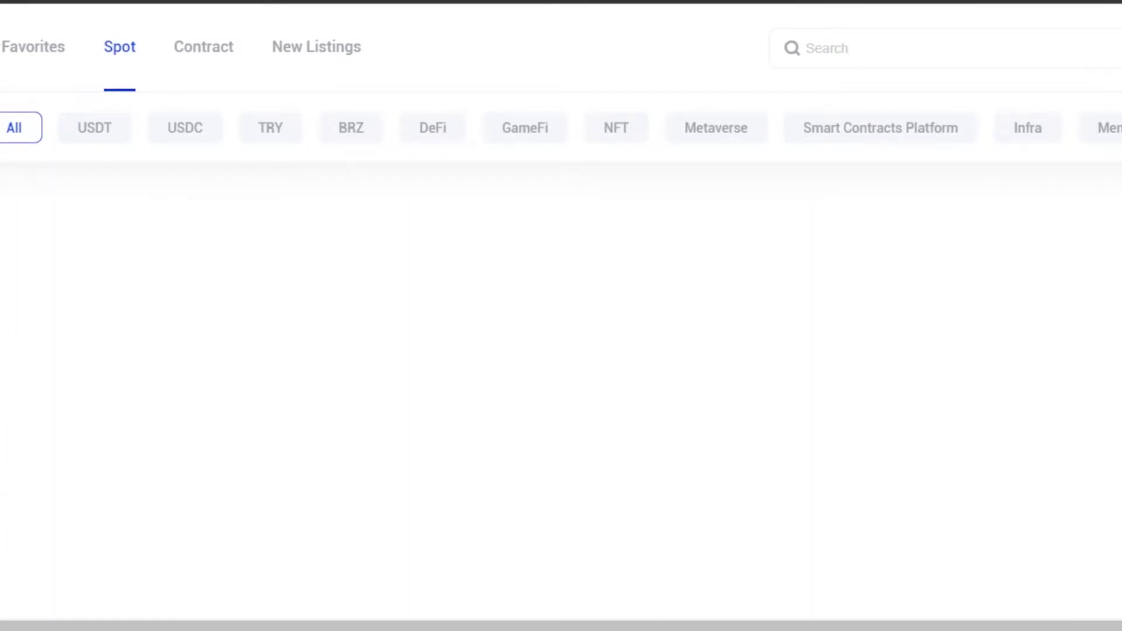
{"action": "scroll", "coordinate": [561, 315], "scroll_direction": "up", "scroll_amount": 5}
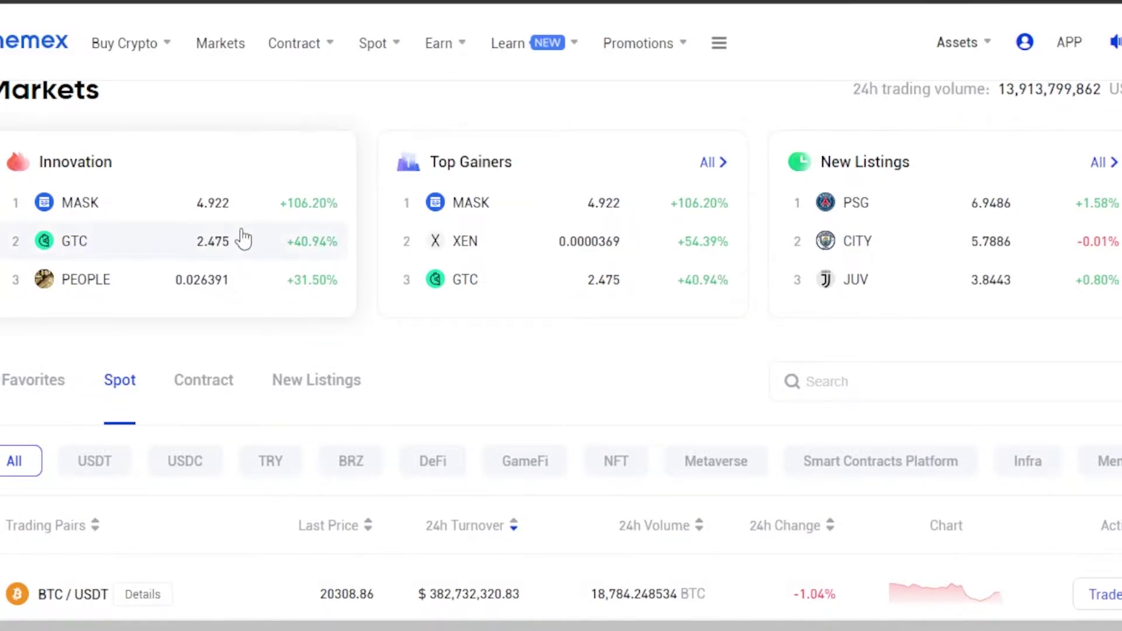
{"action": "left_click", "coordinate": [400, 51]}
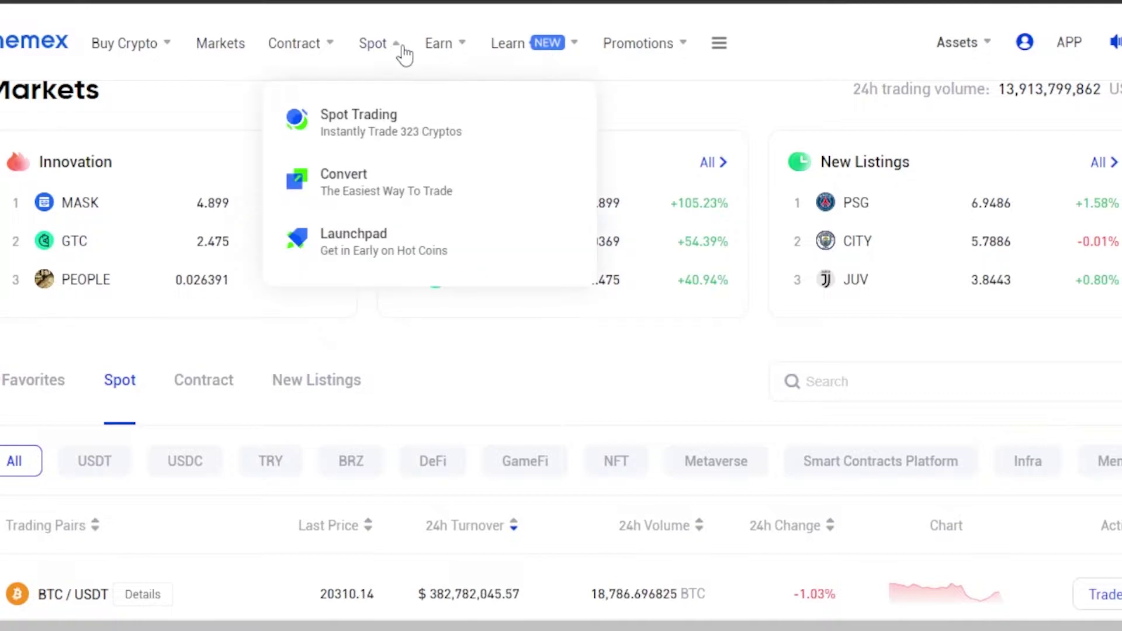
{"action": "left_click", "coordinate": [363, 132]}
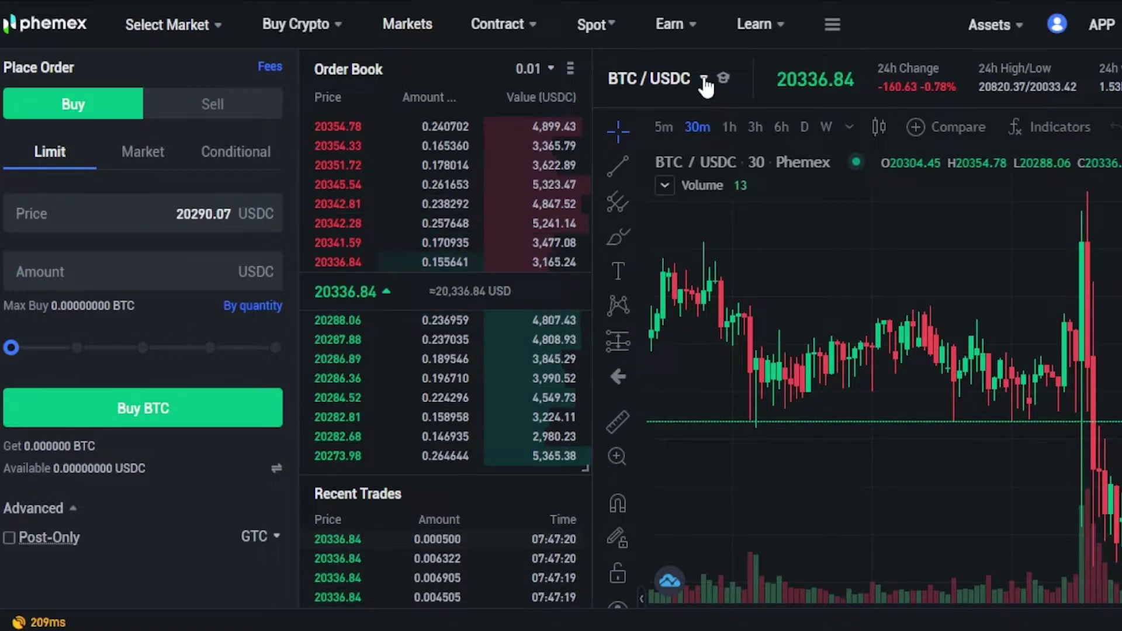
Step: Open the Select Market panel listing USDT pairs such as BTC/USDT and ETH/USDT
{"action": "left_click", "coordinate": [705, 82]}
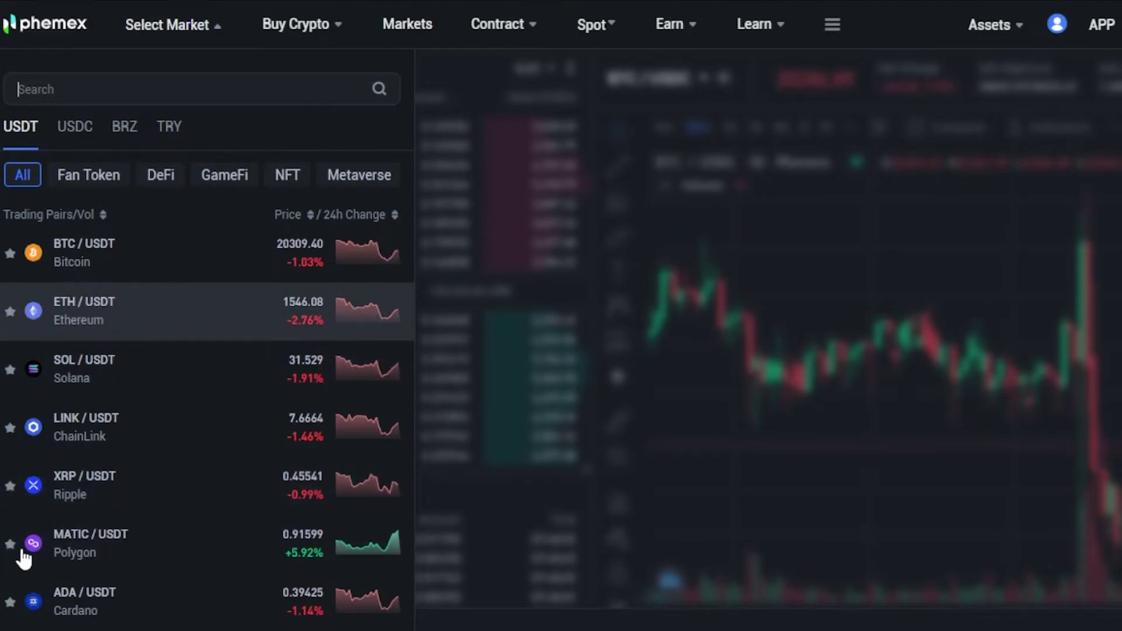
Step: Pick BTC/USDT from the market list so the page trades that pair
{"action": "left_click", "coordinate": [108, 258]}
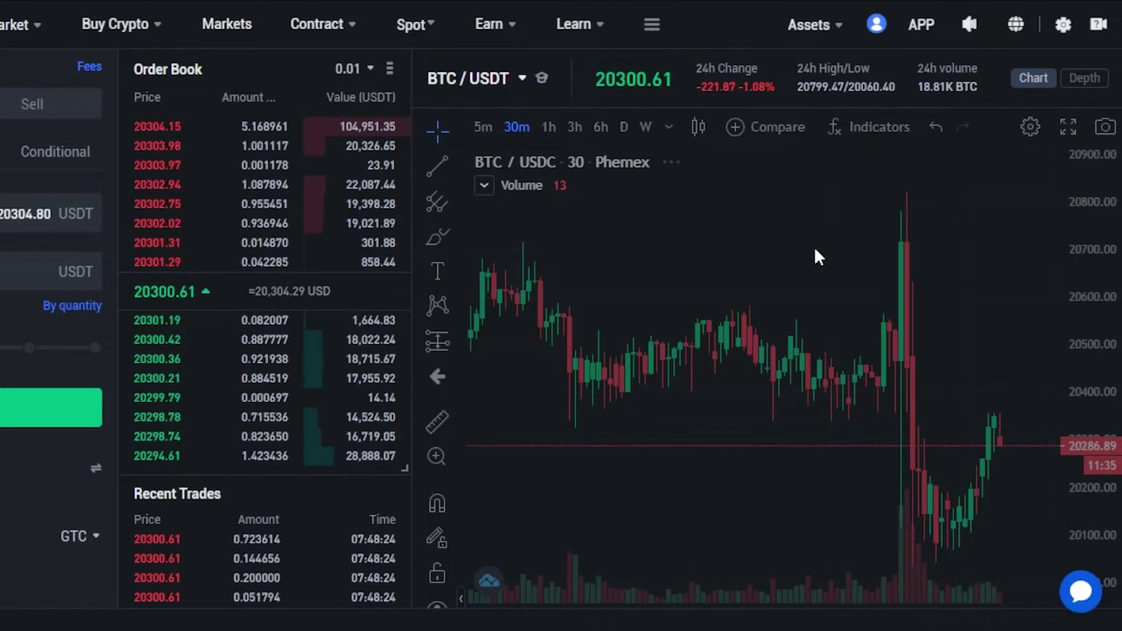
Step: Switch the chart to 1h intervals and set the order form to a market buy
{"action": "left_click", "coordinate": [698, 131]}
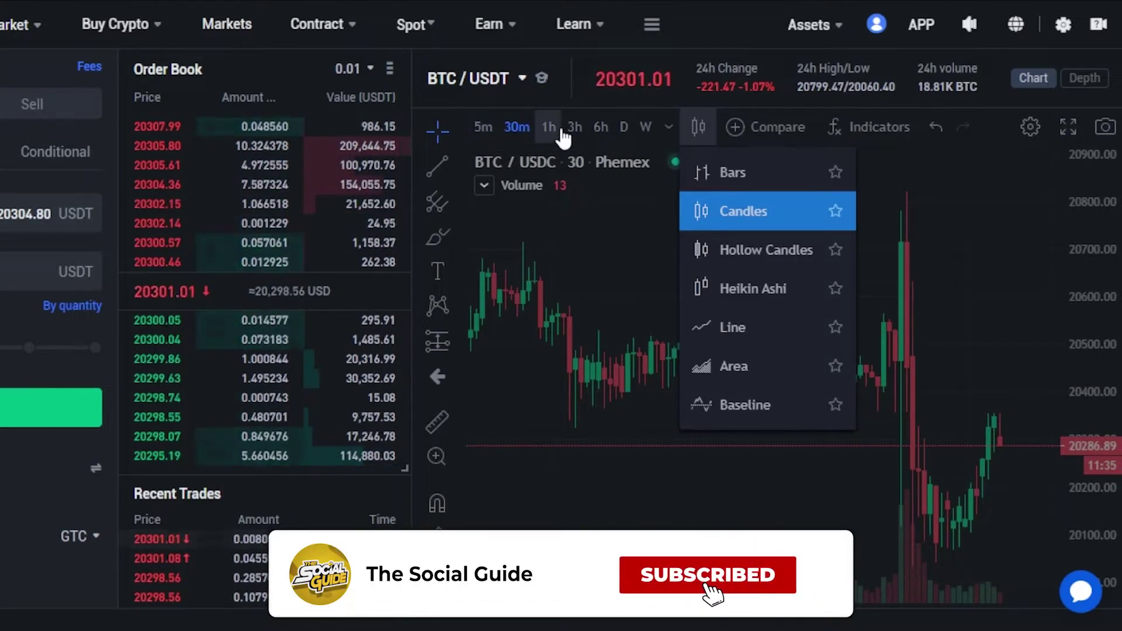
{"action": "left_click", "coordinate": [669, 133]}
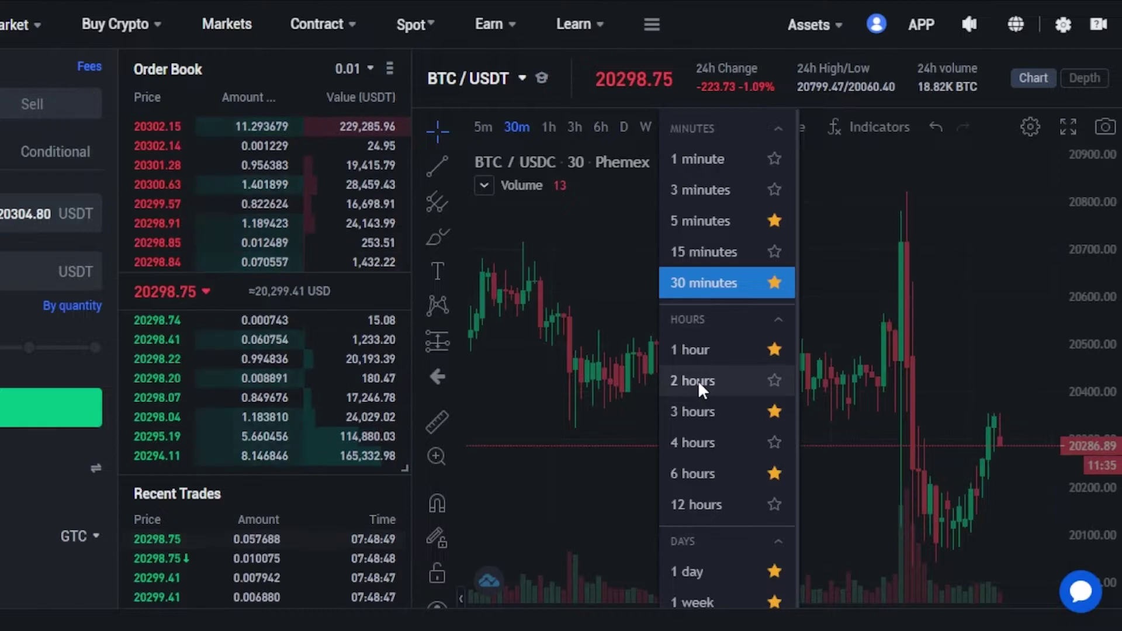
{"action": "left_click", "coordinate": [548, 126]}
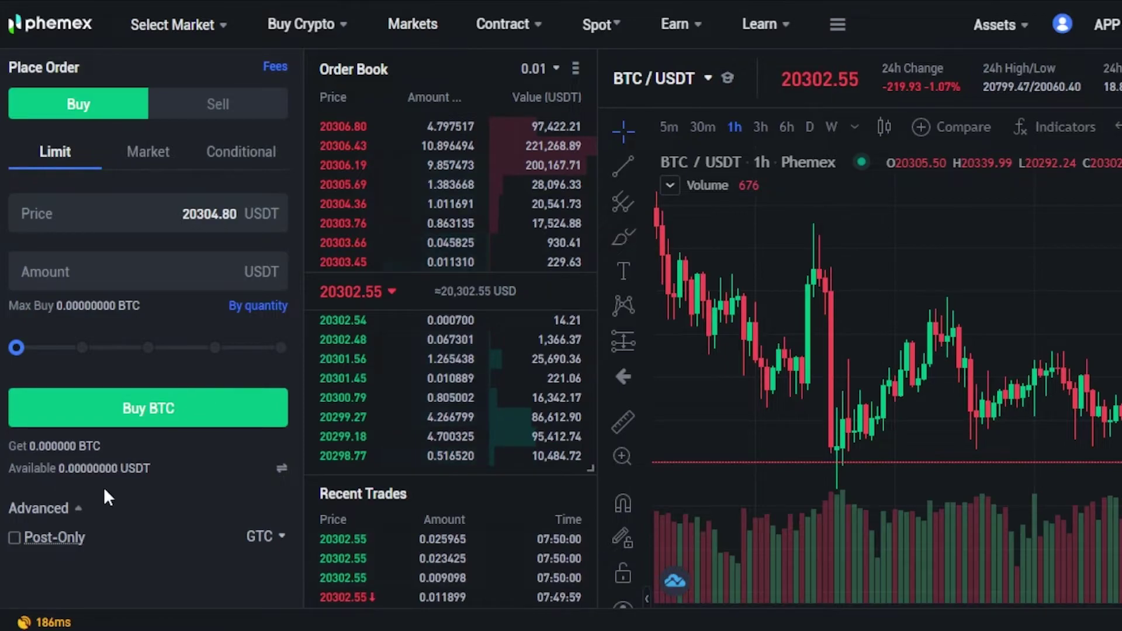
{"action": "left_click", "coordinate": [148, 154]}
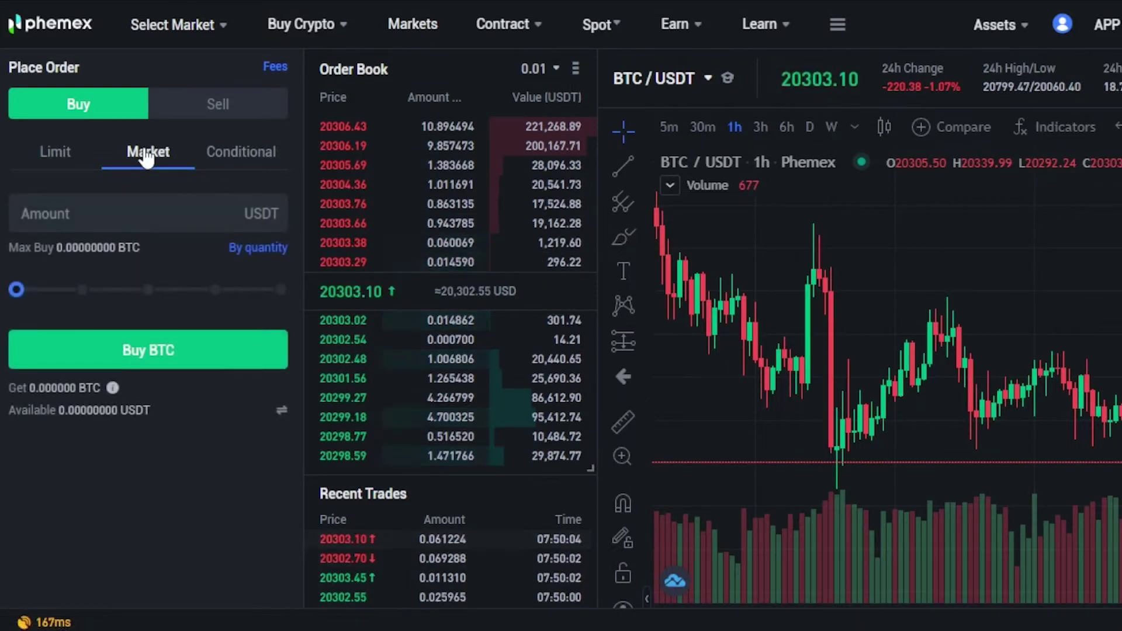
Step: Look at the Conditional order form, then restore the Limit buy at 20304.80 USDT
{"action": "left_click", "coordinate": [238, 159]}
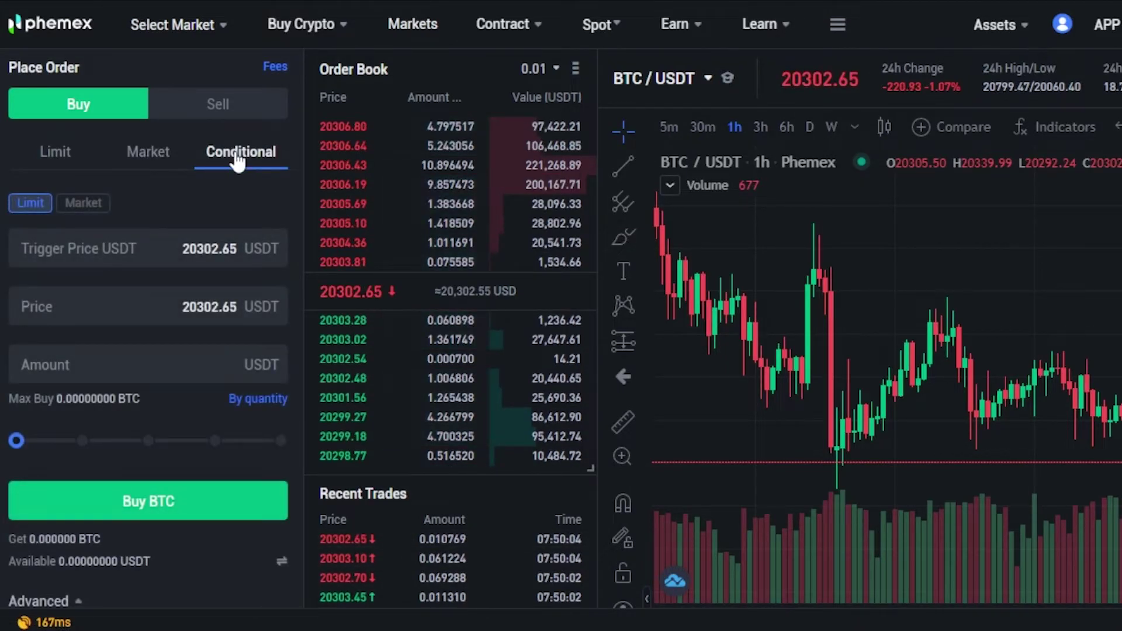
{"action": "left_click", "coordinate": [55, 152]}
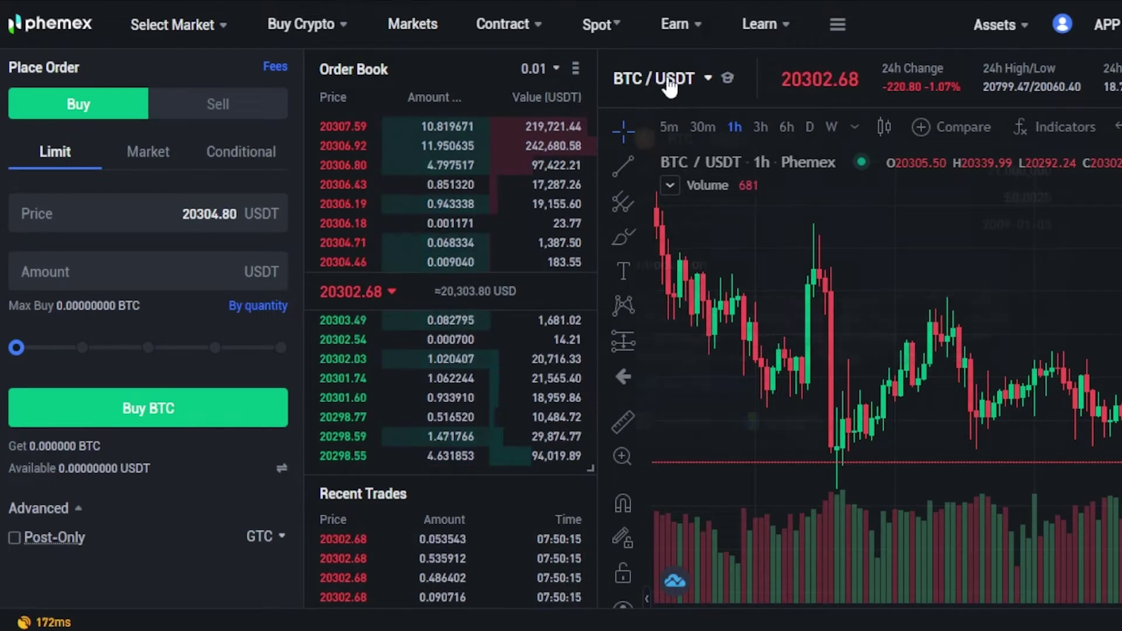
{"action": "mouse_move", "coordinate": [643, 87]}
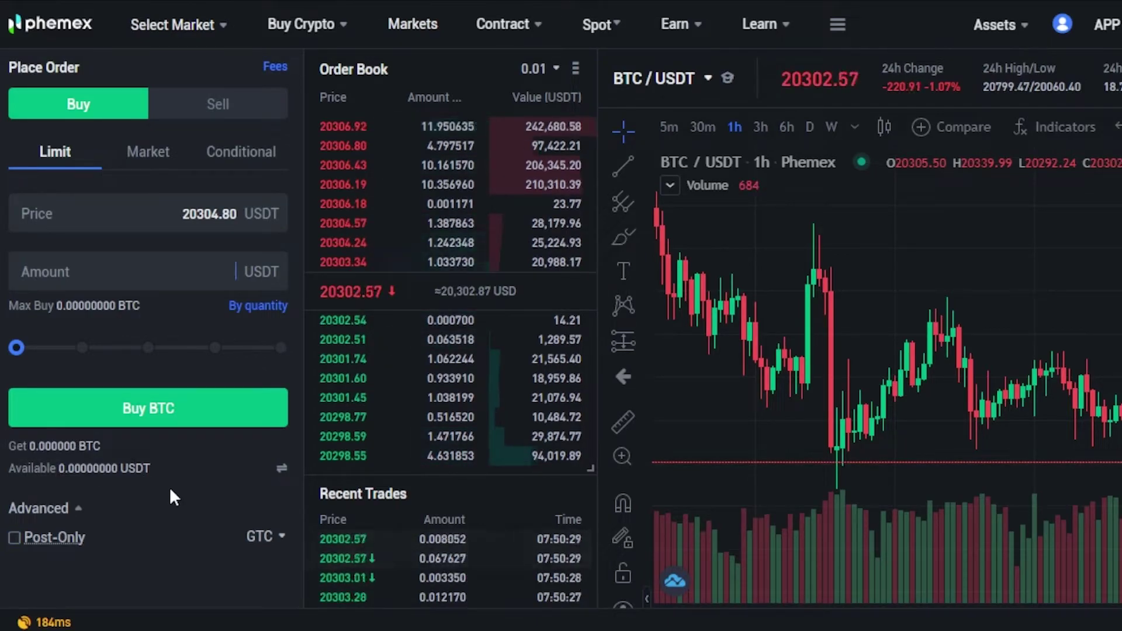
Step: Set up a limit sell of 0.000001 BTC at 20304.80 USDT
{"action": "left_click", "coordinate": [228, 120]}
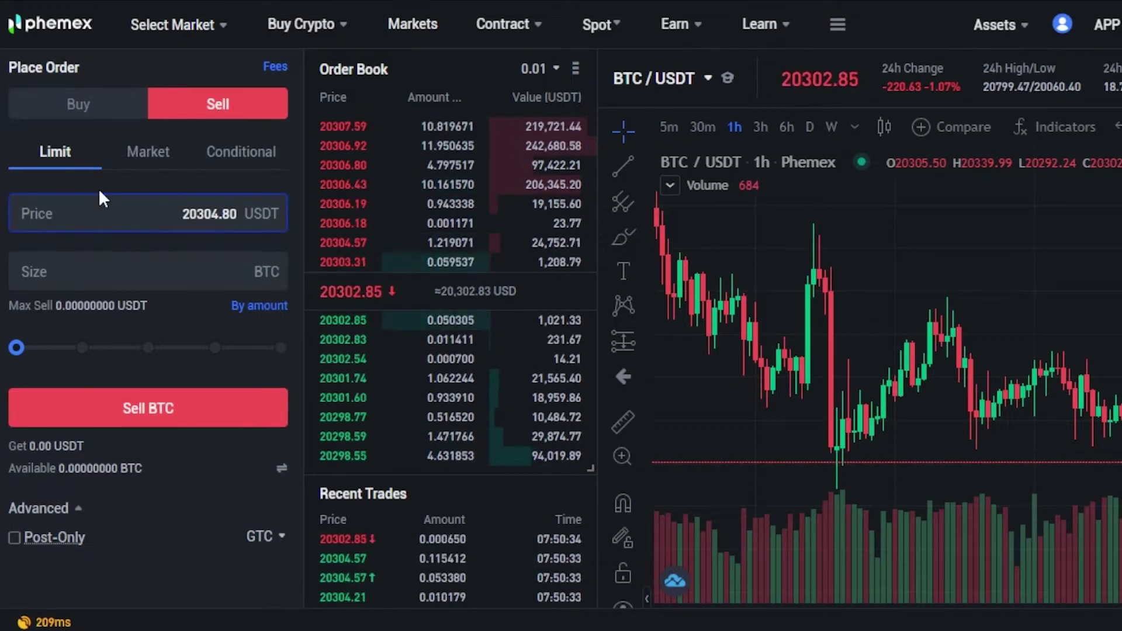
{"action": "left_click", "coordinate": [79, 210]}
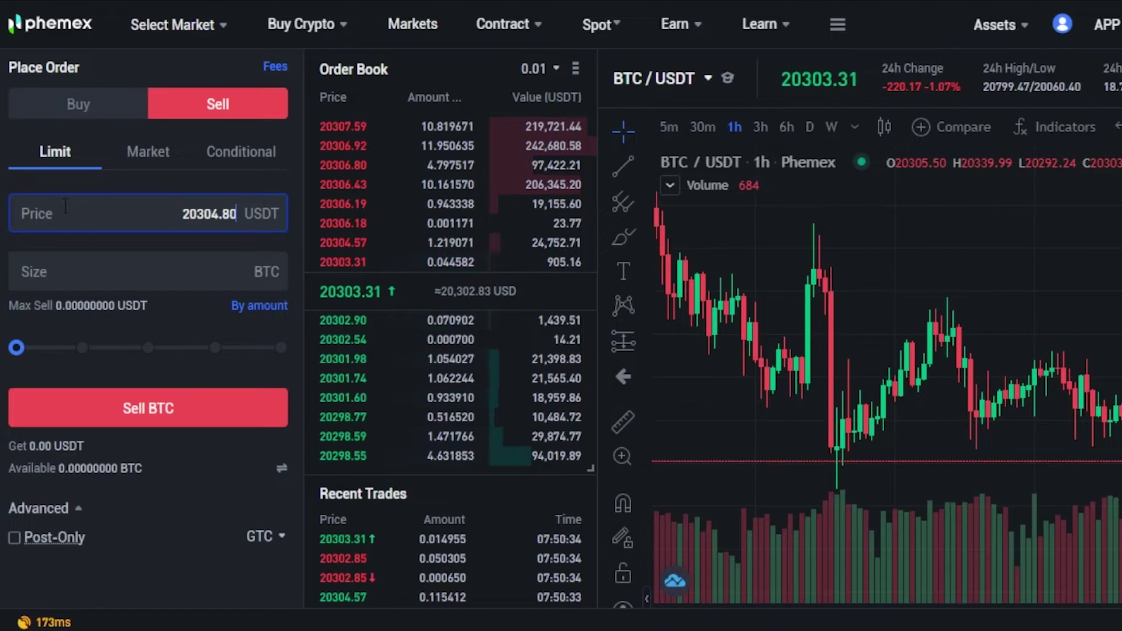
{"action": "left_click", "coordinate": [80, 271]}
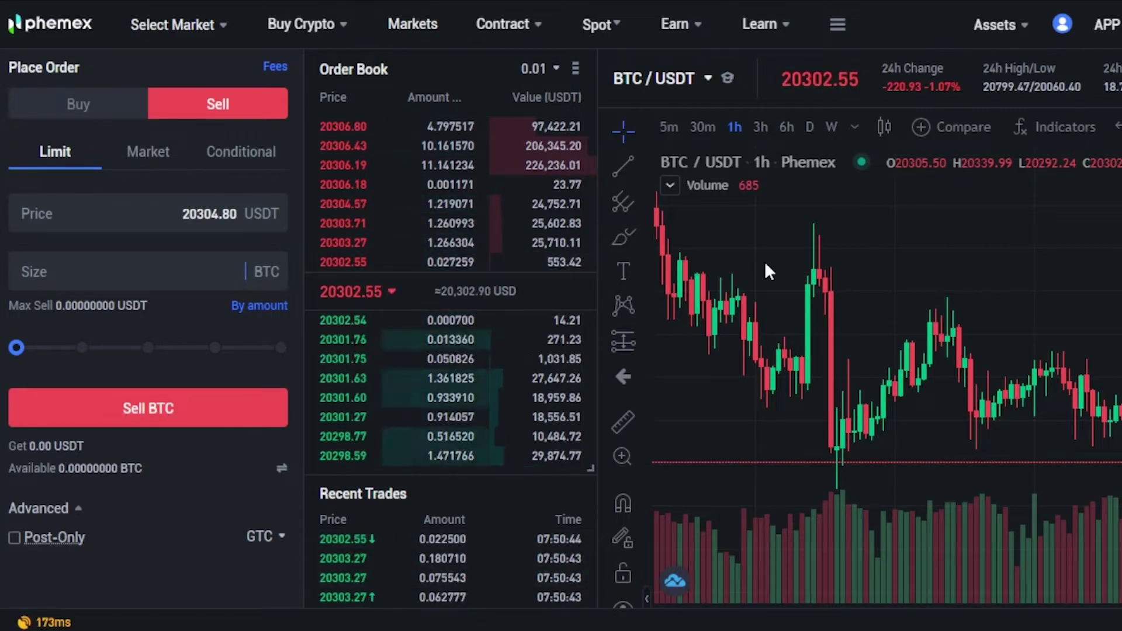
{"action": "left_click", "coordinate": [146, 272]}
{"action": "type", "text": "0.000001"}
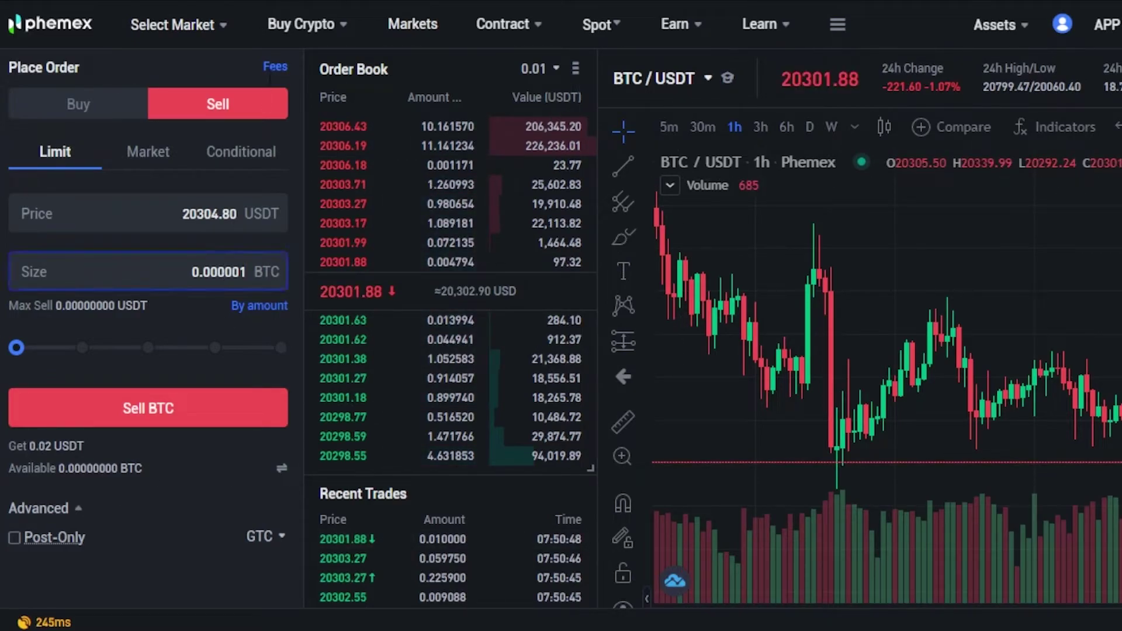
Step: Check the BTC/USDT trading fees and return the order form to the Buy side
{"action": "left_click", "coordinate": [272, 67]}
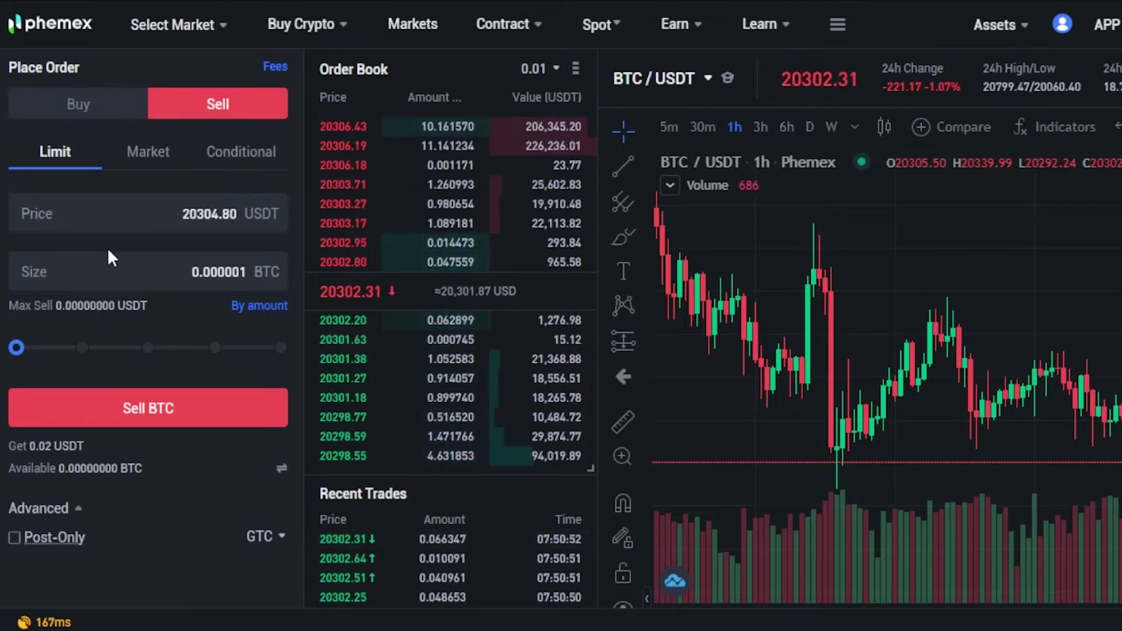
{"action": "left_click", "coordinate": [96, 105]}
{"action": "mouse_move", "coordinate": [278, 85]}
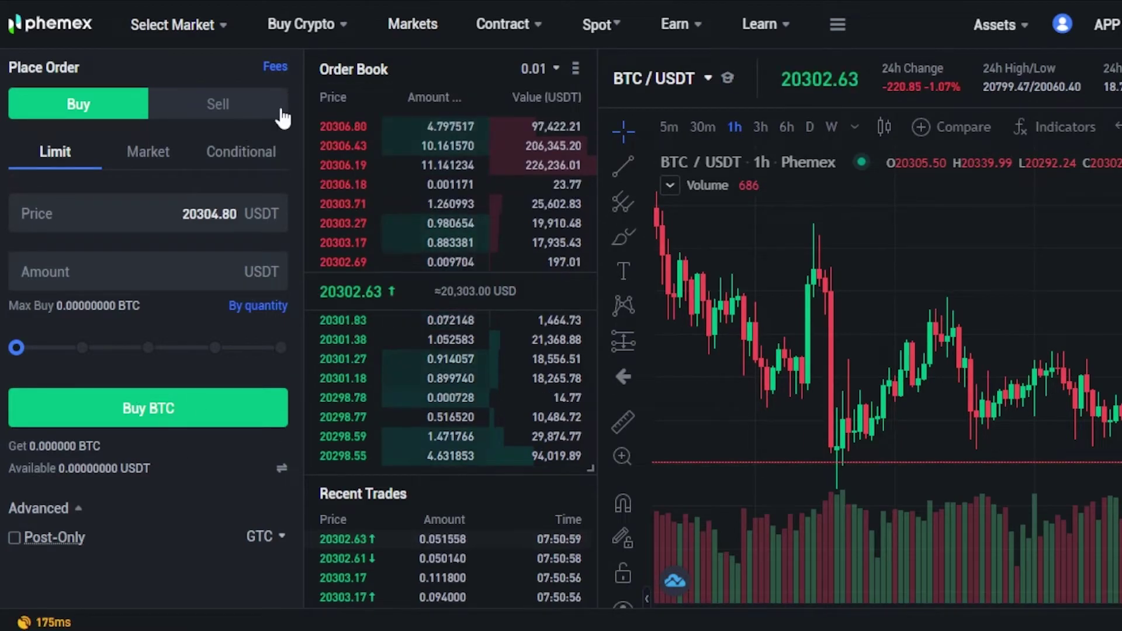
{"action": "mouse_move", "coordinate": [305, 39]}
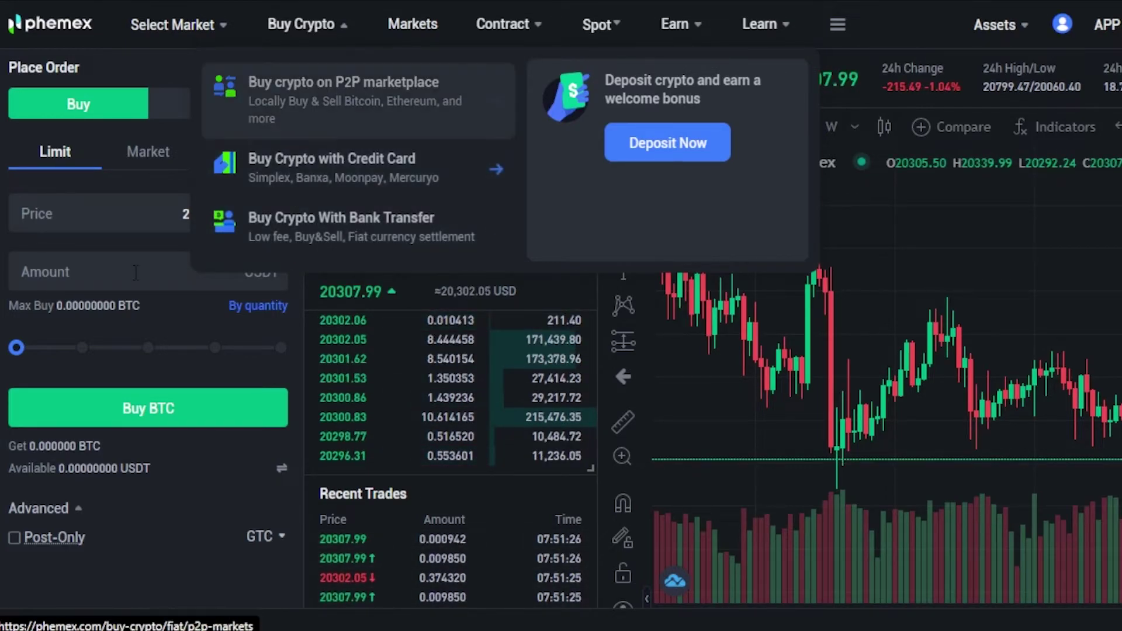
{"action": "mouse_move", "coordinate": [997, 25]}
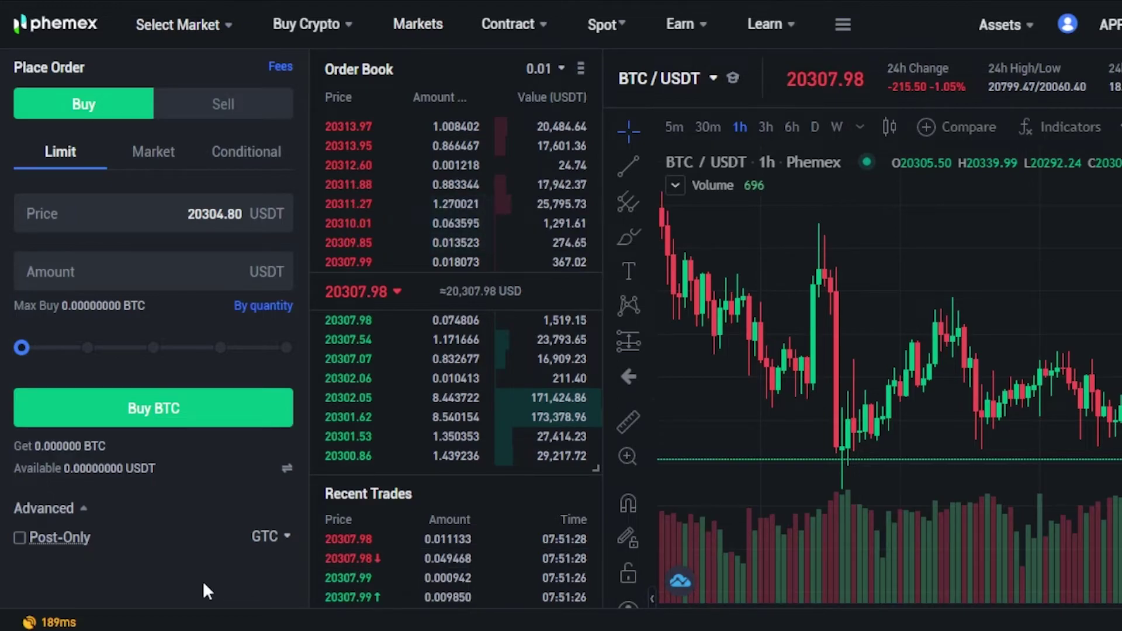
Step: Move through Market to a Conditional sell order with a 20307.96 USDT trigger price
{"action": "left_click", "coordinate": [151, 158]}
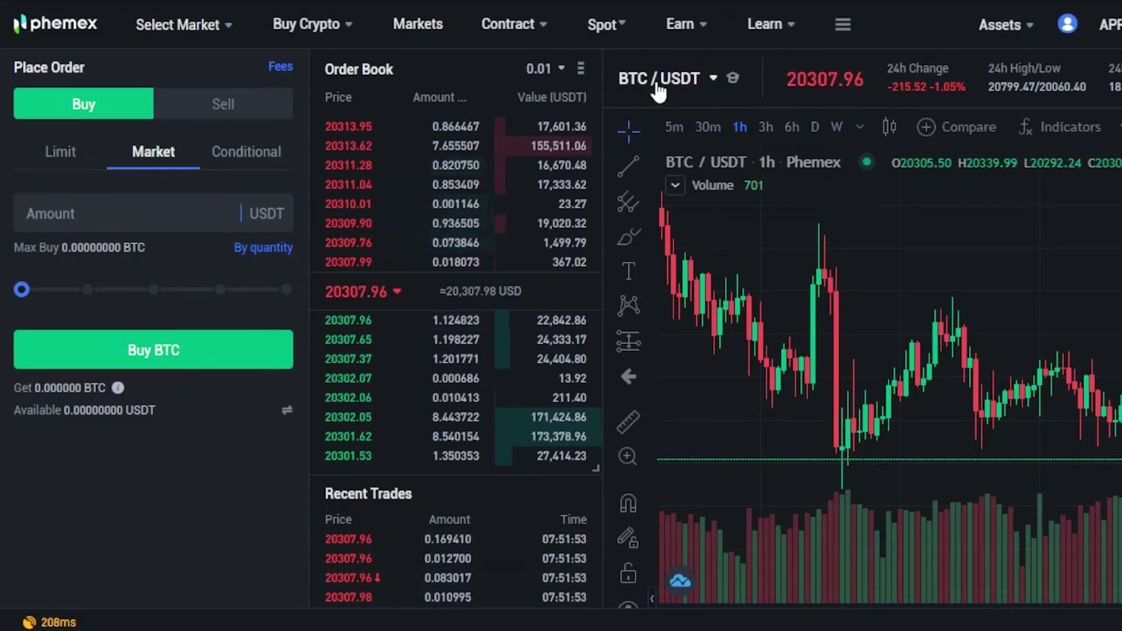
{"action": "mouse_move", "coordinate": [659, 90]}
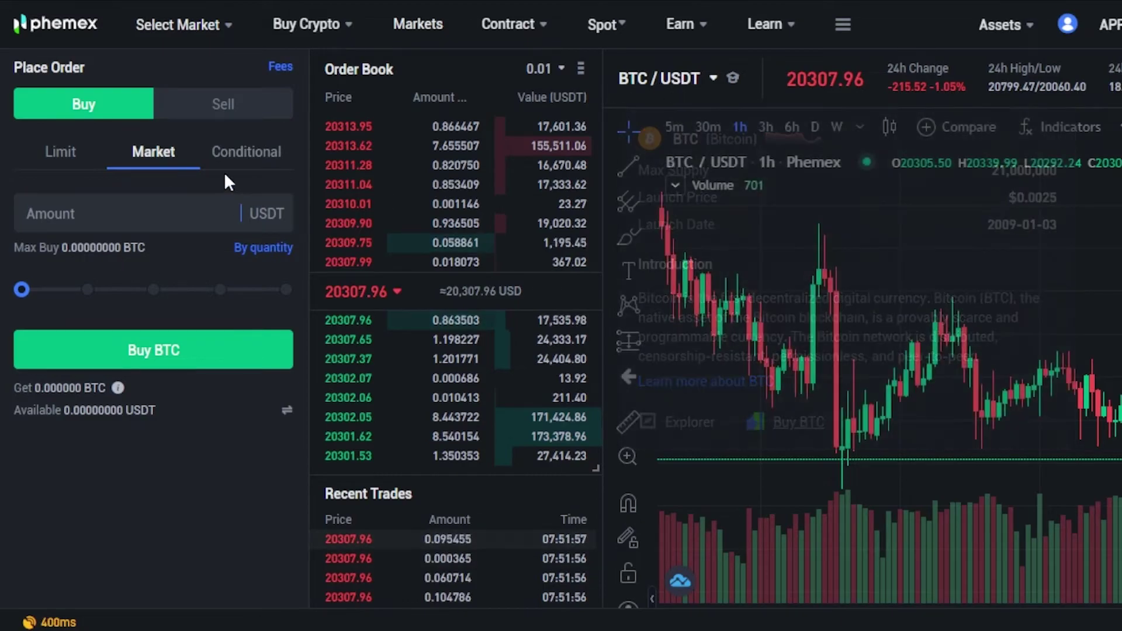
{"action": "left_click", "coordinate": [251, 156]}
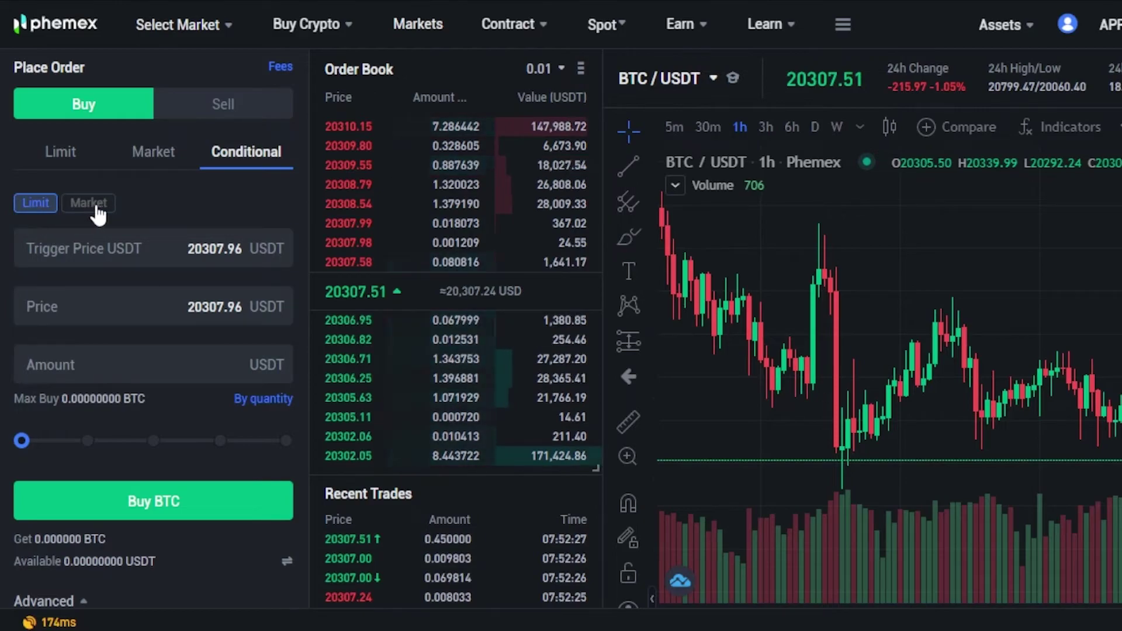
{"action": "left_click", "coordinate": [247, 106]}
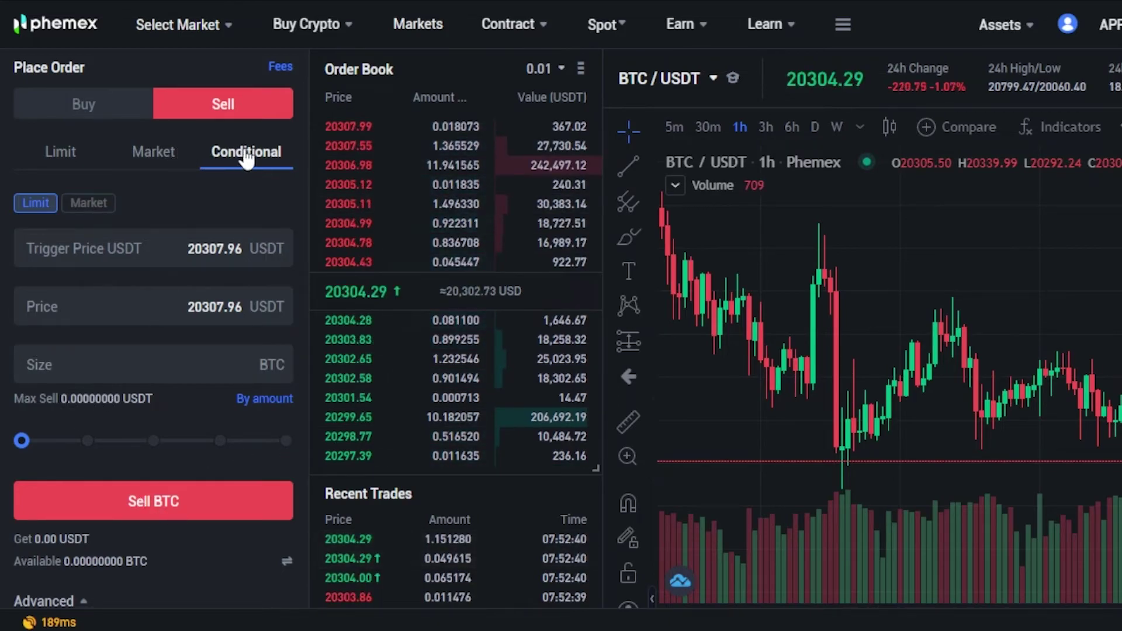
Step: Set the sell back to Limit and go to Copy Trade under the Contract menu
{"action": "left_click", "coordinate": [54, 153]}
{"action": "mouse_move", "coordinate": [520, 26]}
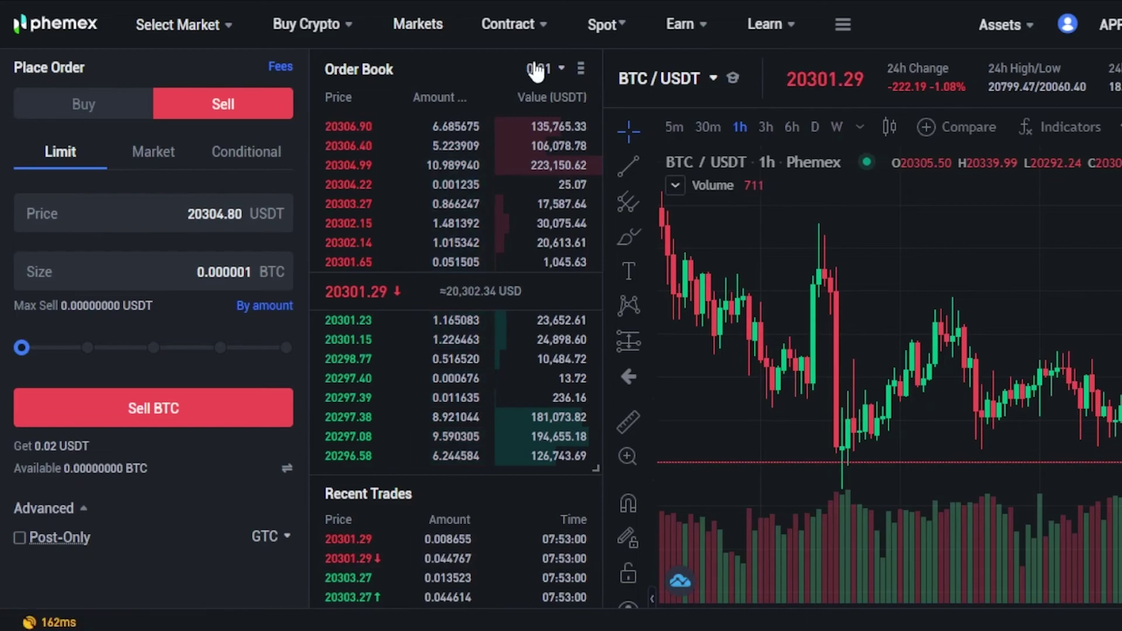
{"action": "left_click", "coordinate": [578, 164]}
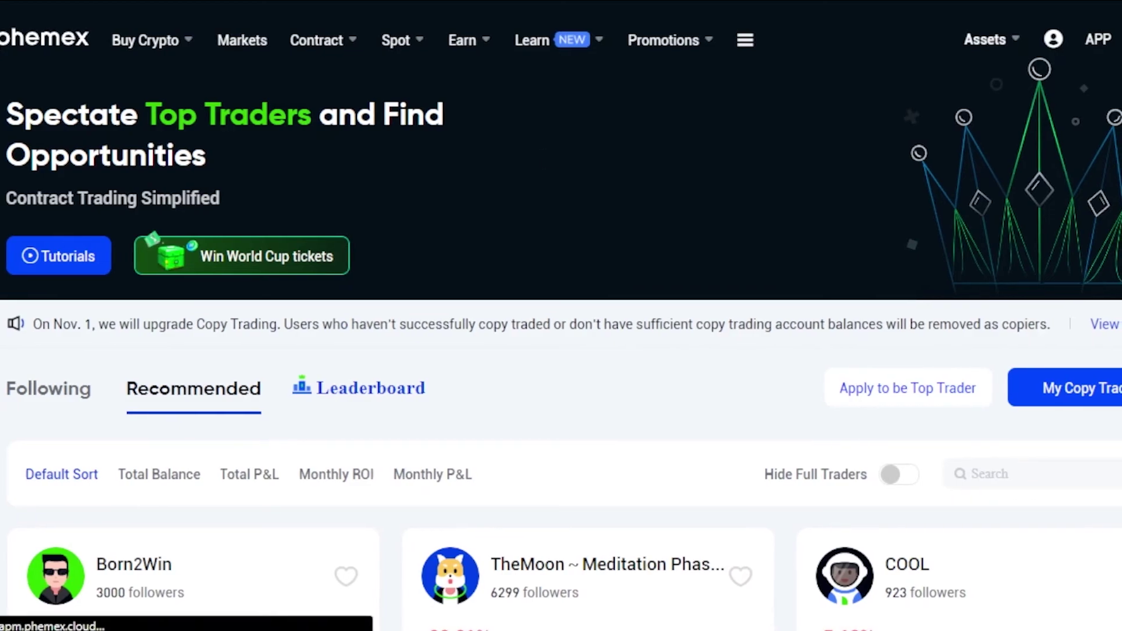
Step: Scroll up and down through the recommended traders' result cards
{"action": "scroll", "coordinate": [517, 164], "scroll_direction": "down", "scroll_amount": 5}
{"action": "scroll", "coordinate": [561, 350], "scroll_direction": "down", "scroll_amount": 3}
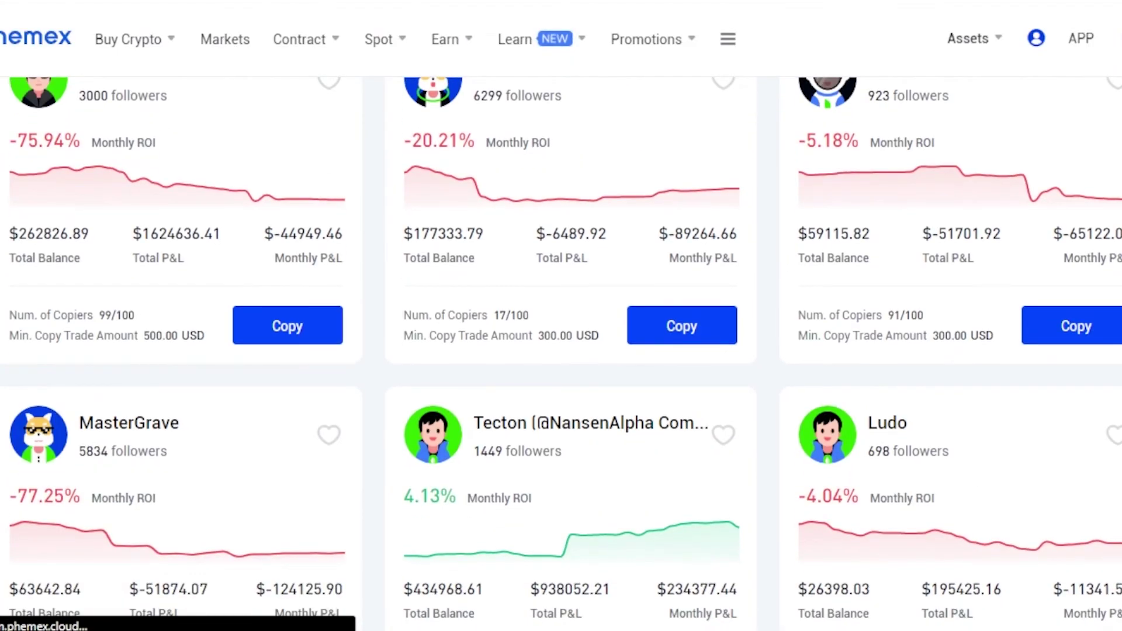
{"action": "scroll", "coordinate": [561, 351], "scroll_direction": "up", "scroll_amount": 1}
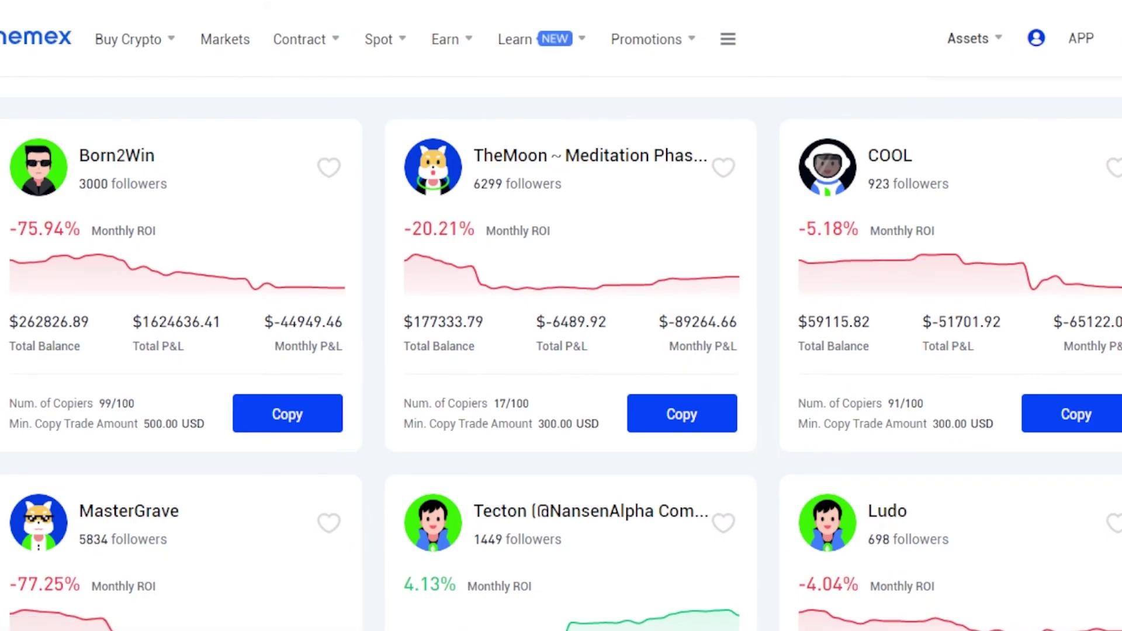
{"action": "scroll", "coordinate": [561, 350], "scroll_direction": "down", "scroll_amount": 10}
{"action": "scroll", "coordinate": [561, 350], "scroll_direction": "up", "scroll_amount": 6}
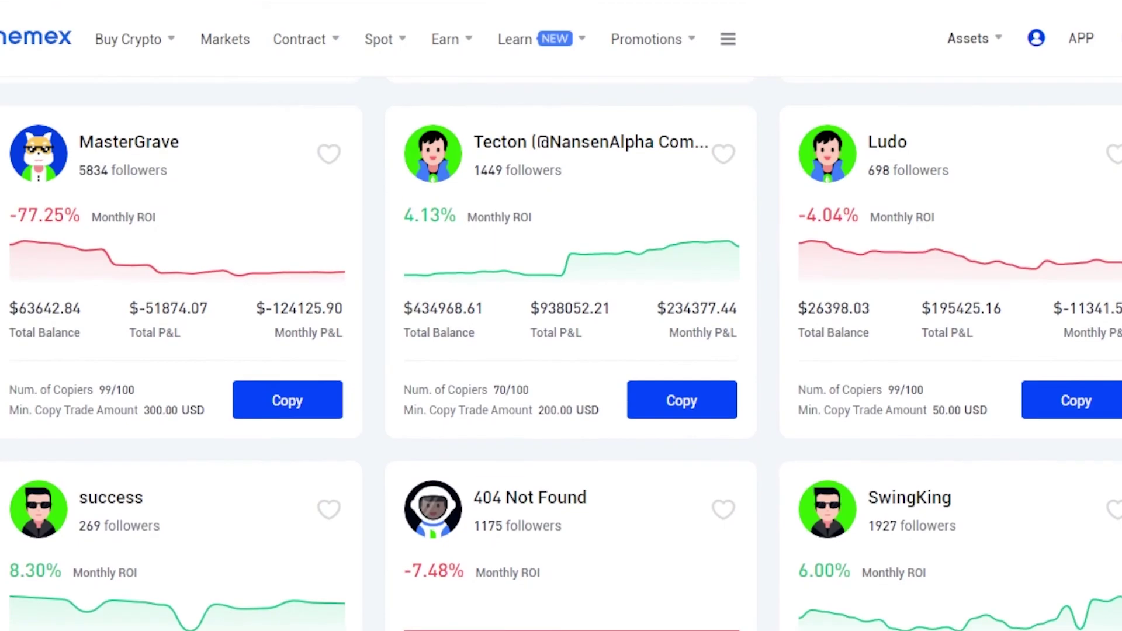
{"action": "scroll", "coordinate": [561, 351], "scroll_direction": "up", "scroll_amount": 5}
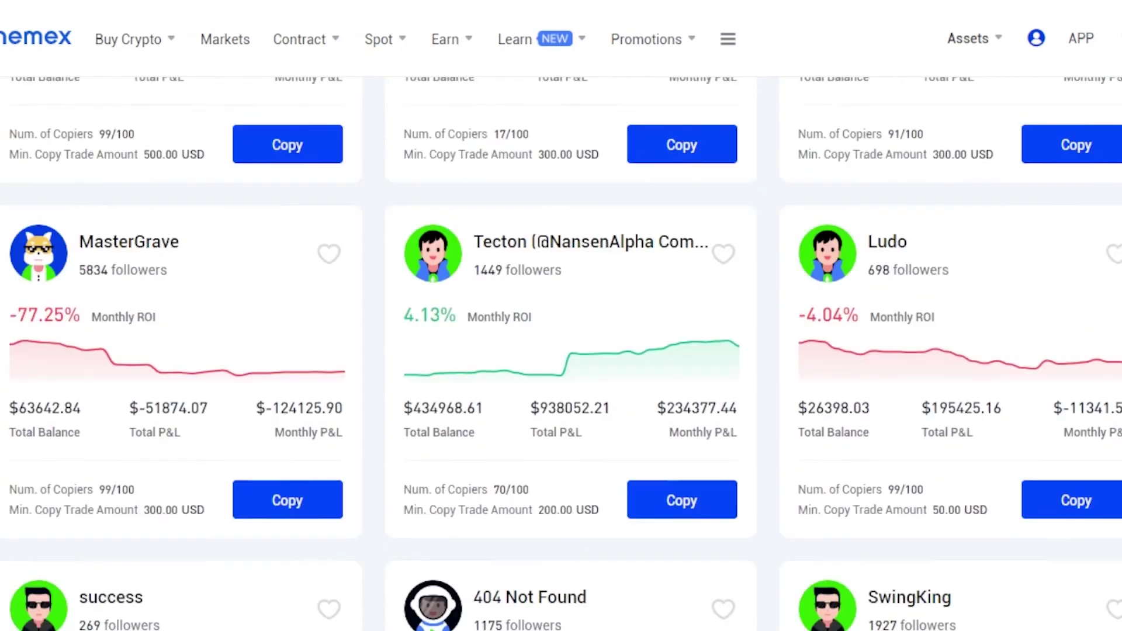
{"action": "scroll", "coordinate": [561, 351], "scroll_direction": "down", "scroll_amount": 5}
{"action": "scroll", "coordinate": [561, 350], "scroll_direction": "down", "scroll_amount": 5}
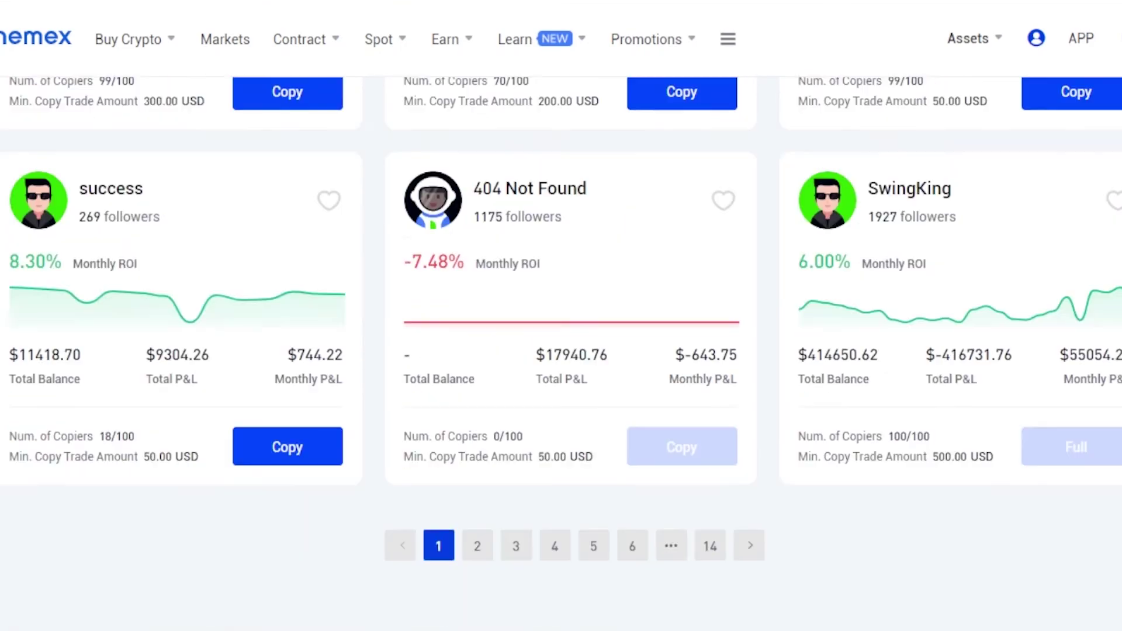
{"action": "scroll", "coordinate": [562, 351], "scroll_direction": "up", "scroll_amount": 10}
{"action": "scroll", "coordinate": [562, 351], "scroll_direction": "up", "scroll_amount": 3}
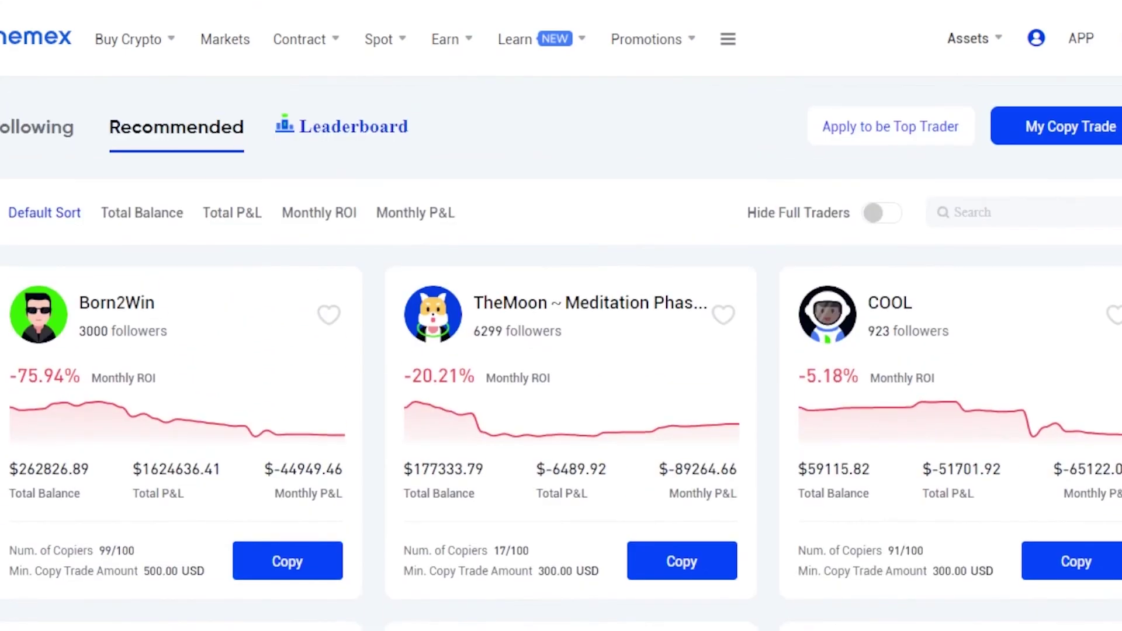
{"action": "scroll", "coordinate": [562, 350], "scroll_direction": "down", "scroll_amount": 8}
{"action": "scroll", "coordinate": [561, 350], "scroll_direction": "down", "scroll_amount": 3}
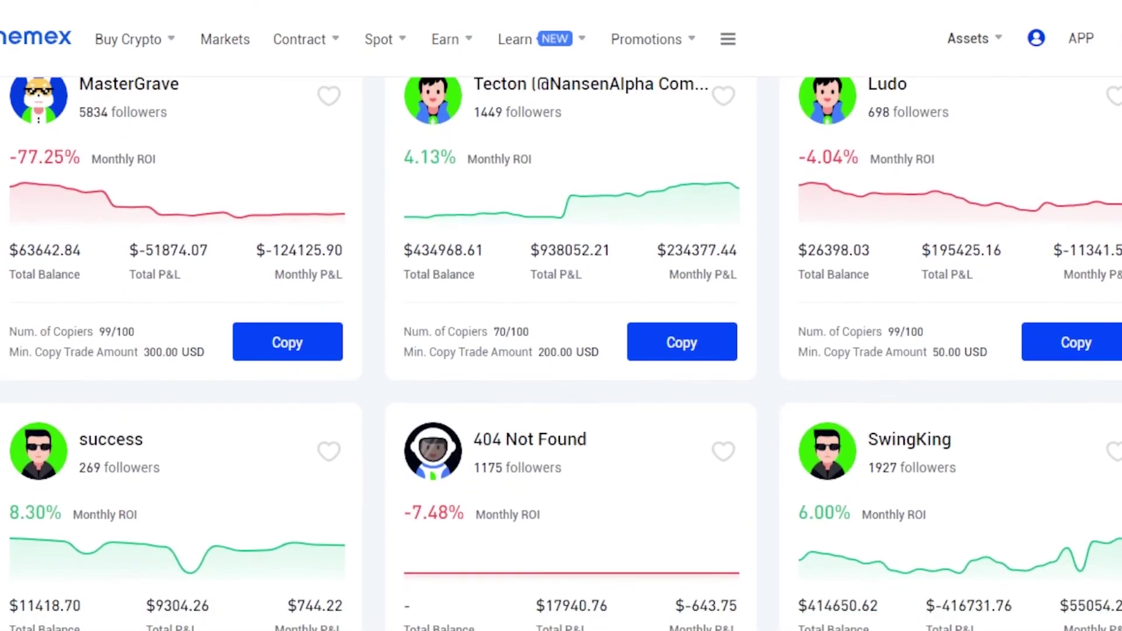
{"action": "scroll", "coordinate": [561, 351], "scroll_direction": "up", "scroll_amount": 8}
{"action": "scroll", "coordinate": [562, 350], "scroll_direction": "up", "scroll_amount": 7}
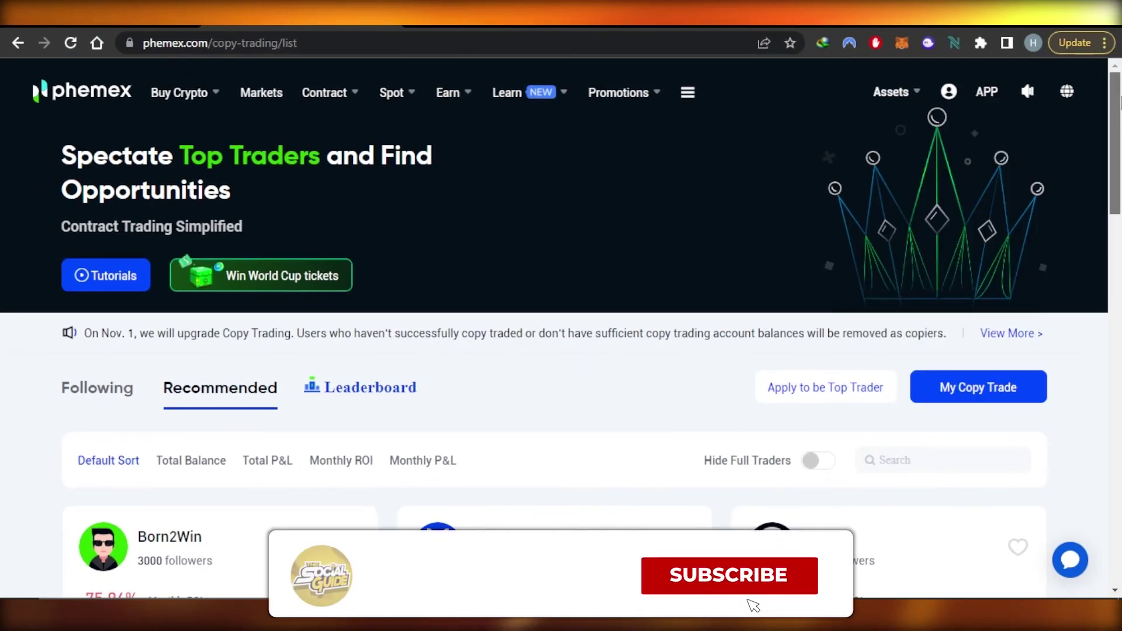
Step: Go to the Markets page and scroll its Spot tab listings
{"action": "scroll", "coordinate": [993, 234], "scroll_direction": "down", "scroll_amount": 1}
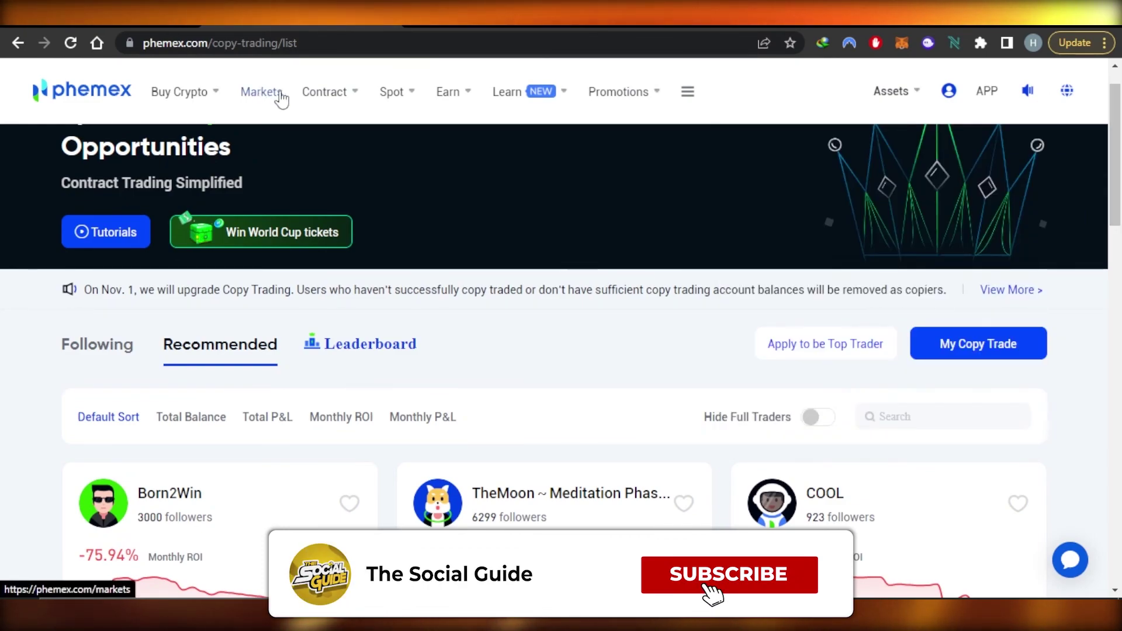
{"action": "left_click", "coordinate": [279, 94]}
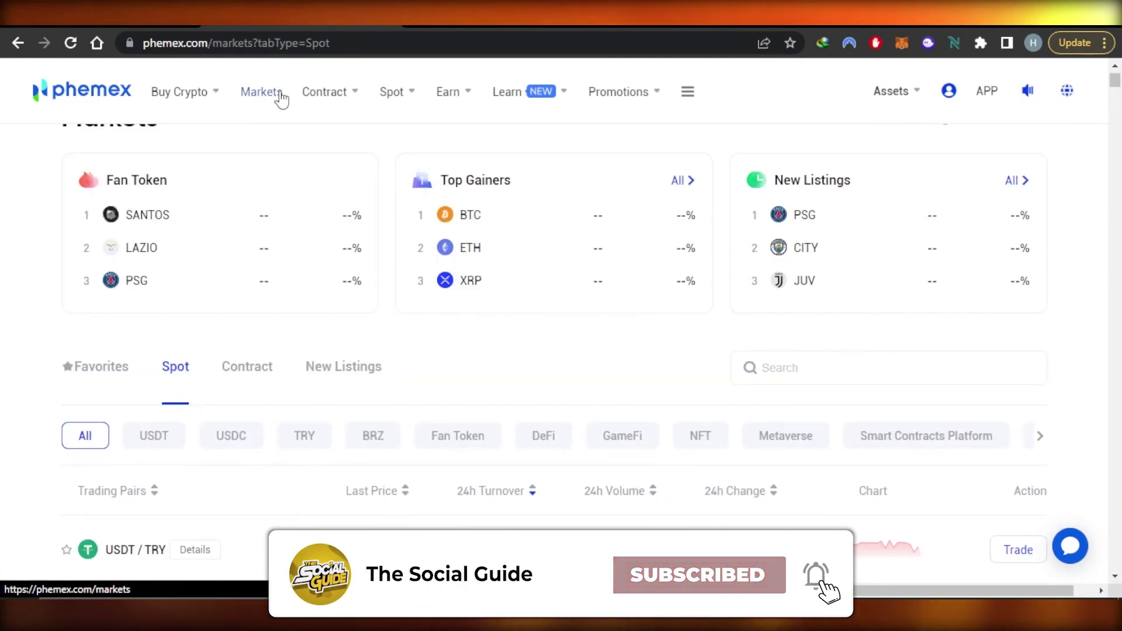
{"action": "scroll", "coordinate": [1116, 88], "scroll_direction": "down", "scroll_amount": 1}
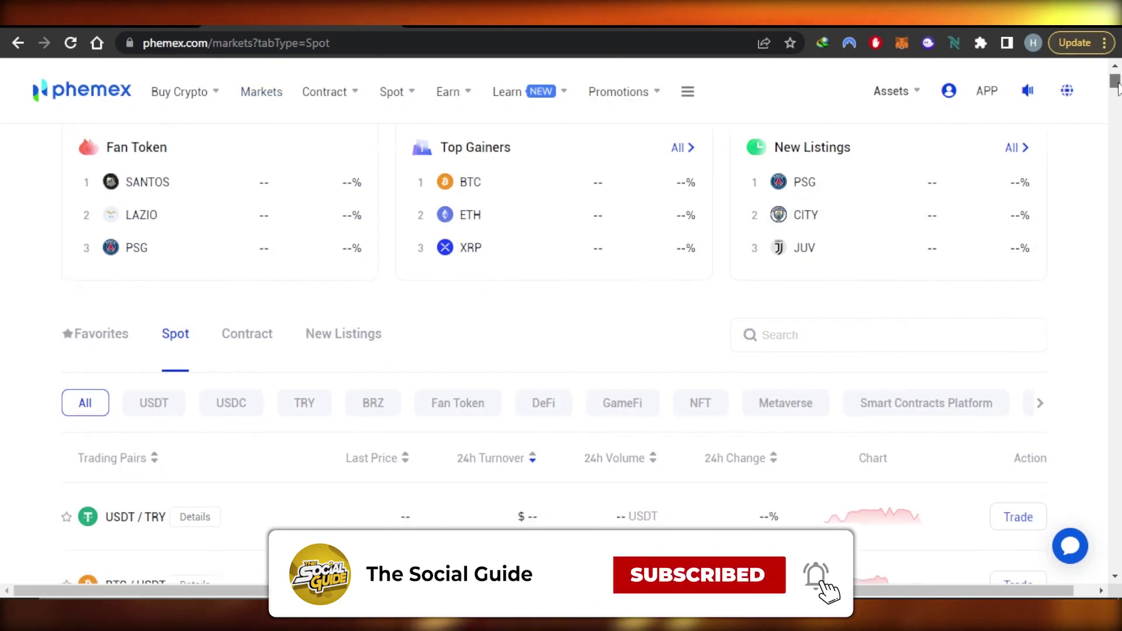